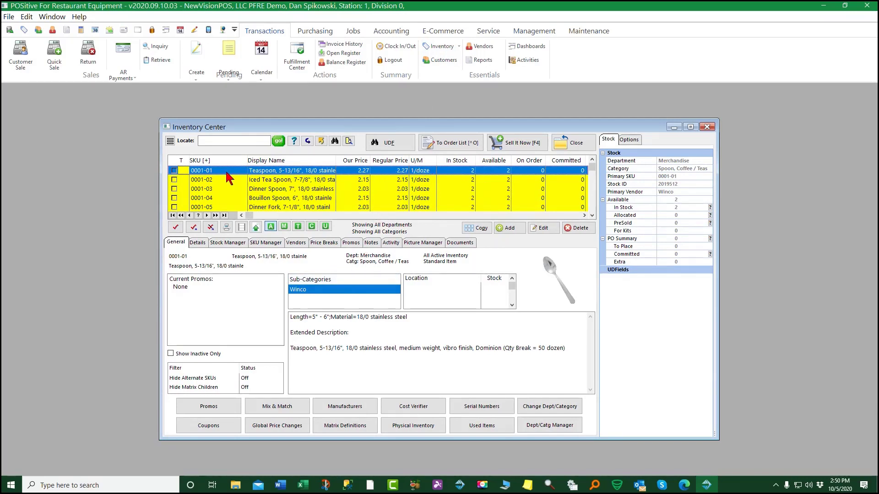
# Step: Locate the MARK VI-DEEP donut robot in the inventory and open the Linked Items Manager for it
pyautogui.click(214, 142)
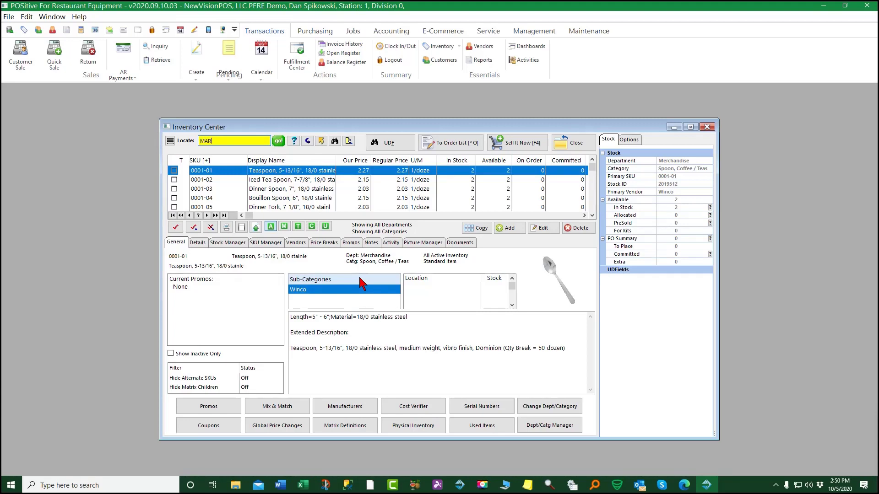
pyautogui.press('Return')
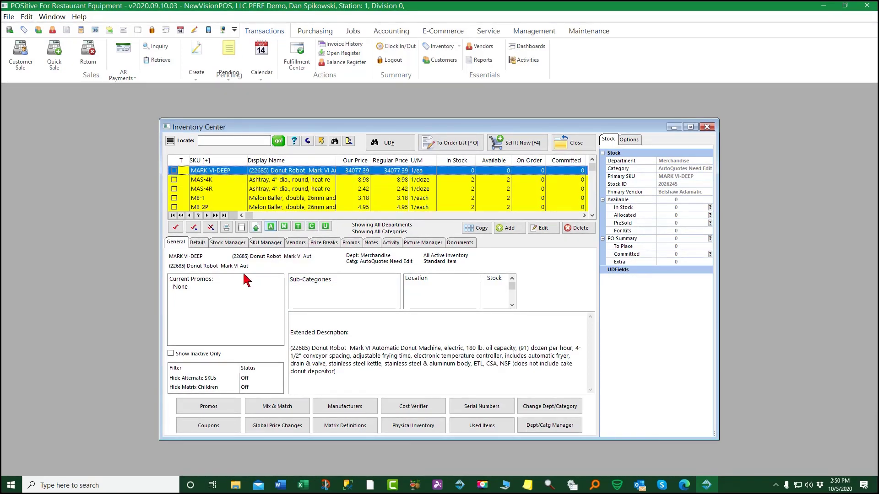
pyautogui.click(234, 243)
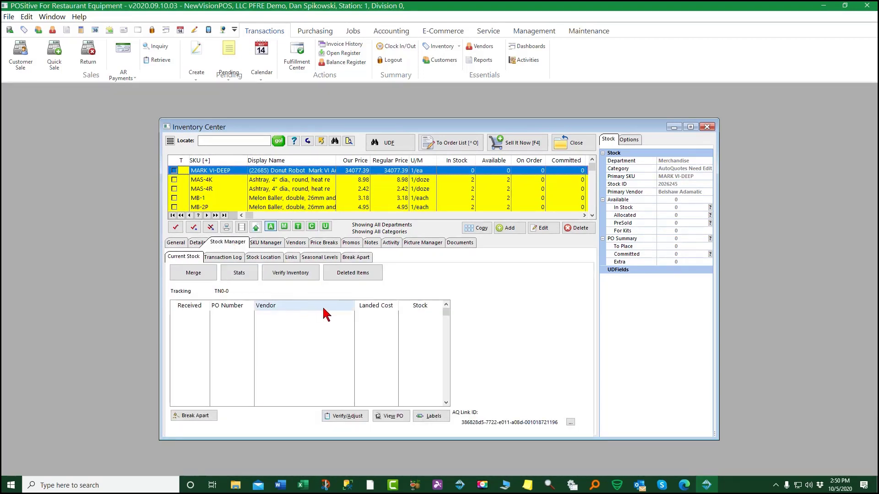
pyautogui.click(291, 259)
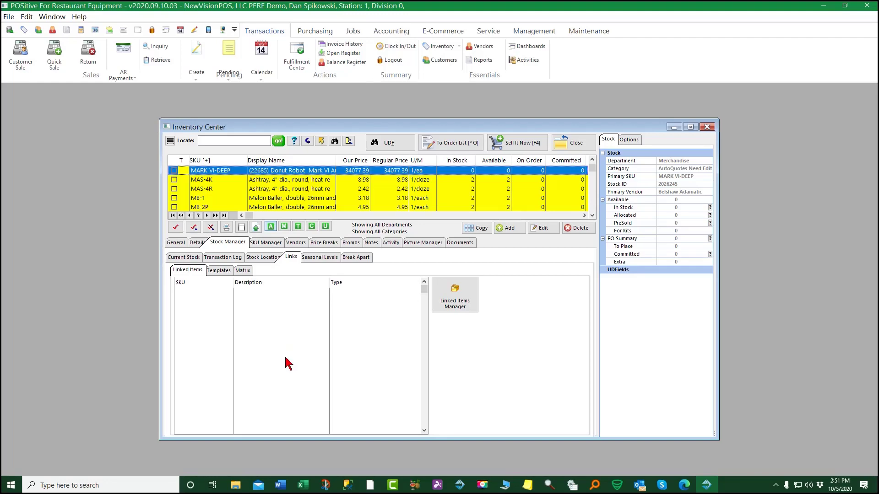
pyautogui.click(455, 293)
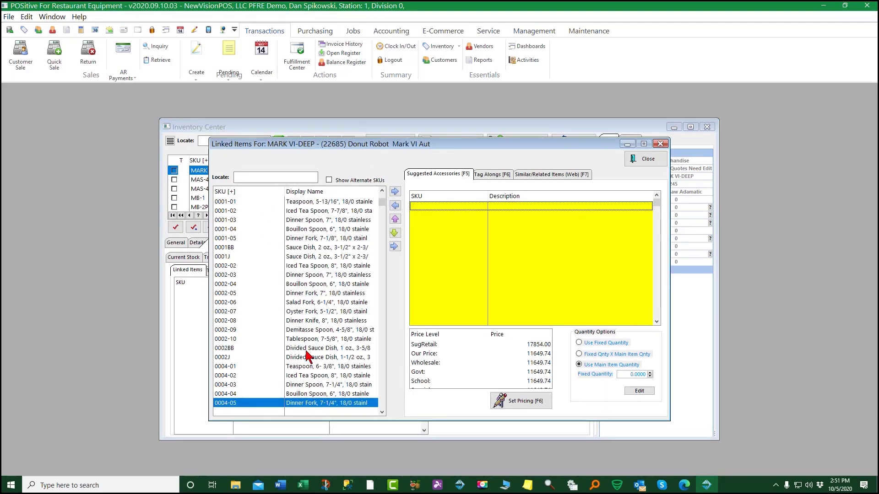
# Step: Find the EZMELT 34-120V shortening filter and add it to the donut robot's suggested accessories
pyautogui.click(251, 174)
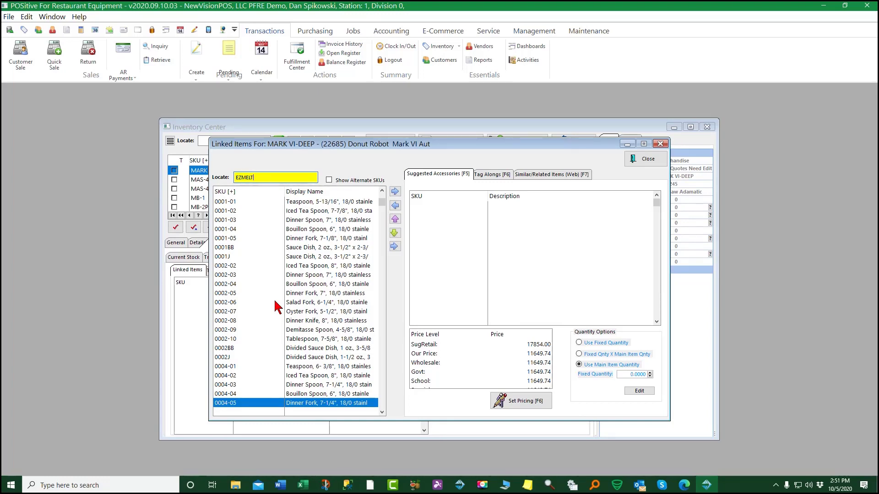
pyautogui.press('Return')
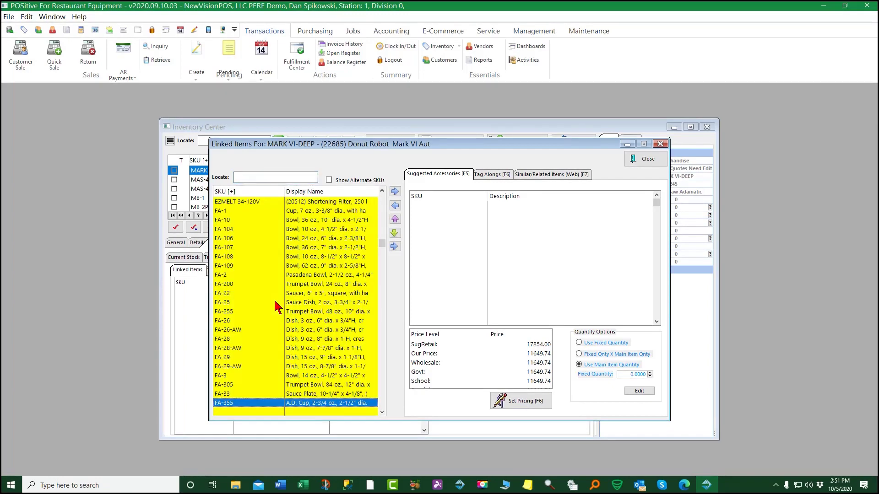
pyautogui.click(241, 203)
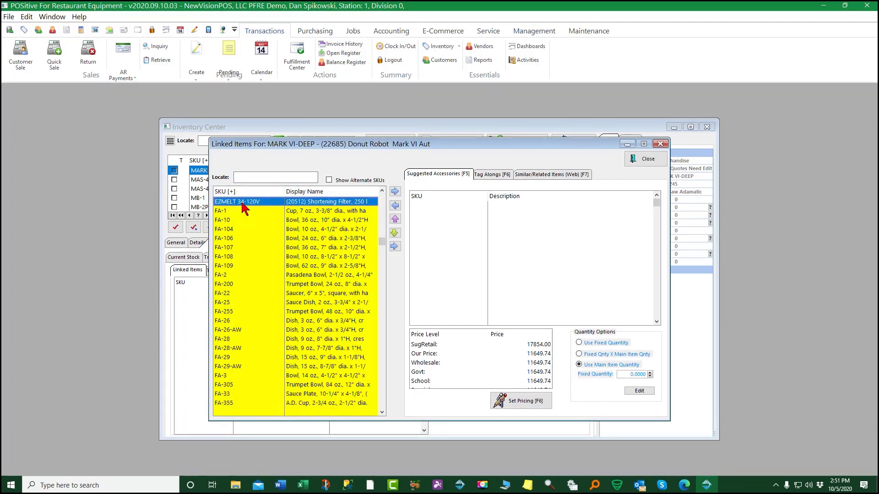
pyautogui.click(395, 192)
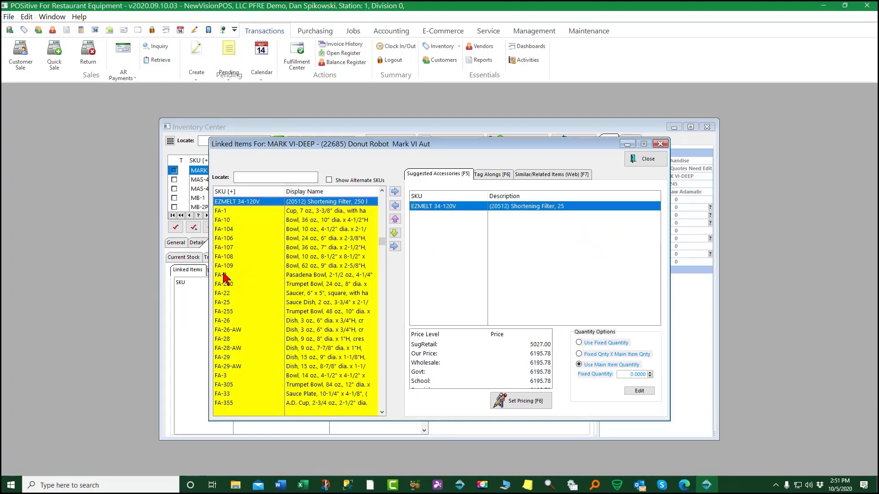
# Step: Find the MKVI-0546 drain and valve and add it to the suggested accessories
pyautogui.click(255, 177)
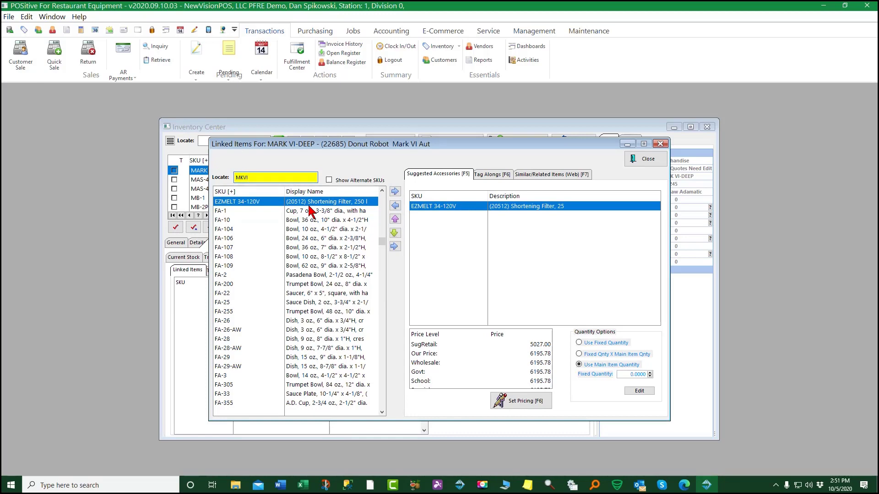
pyautogui.press('Return')
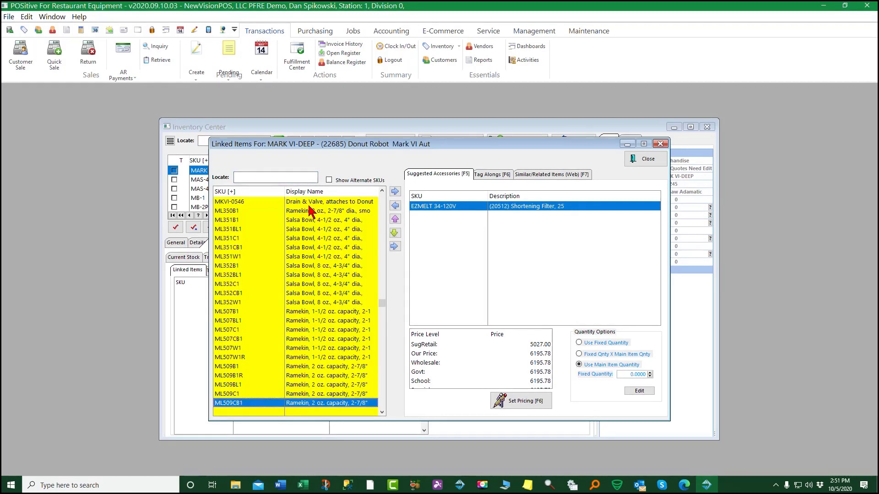
pyautogui.click(231, 202)
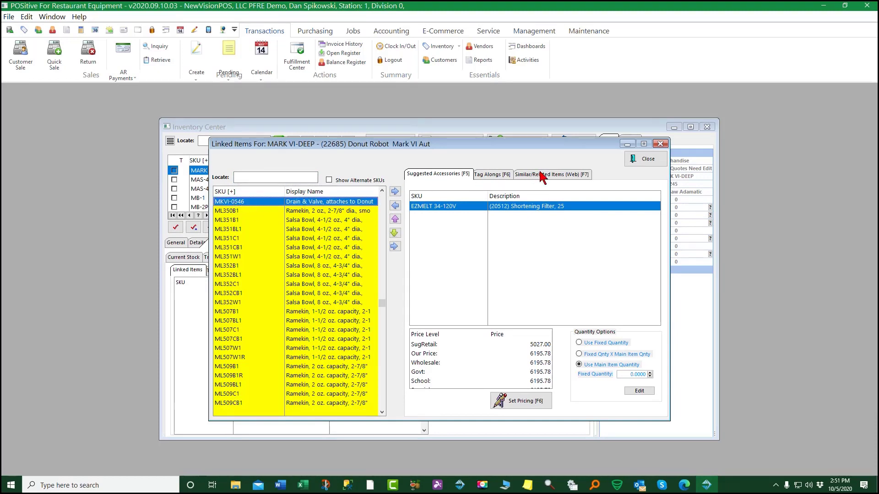
pyautogui.click(395, 192)
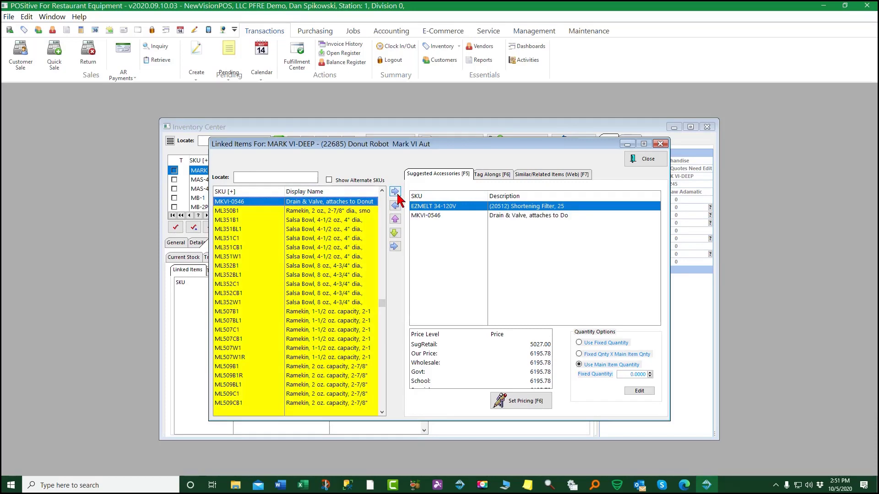
# Step: Find the TYPE F cake donut item and add it to the suggested accessories
pyautogui.click(250, 177)
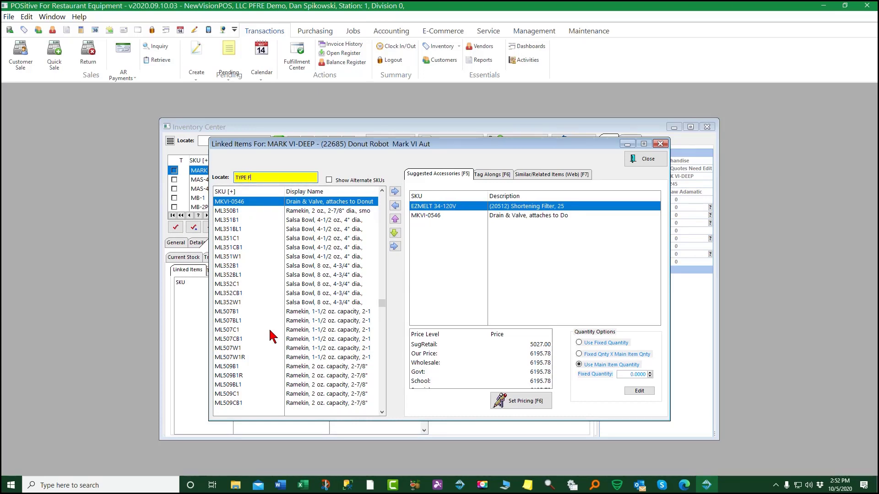
pyautogui.press('Return')
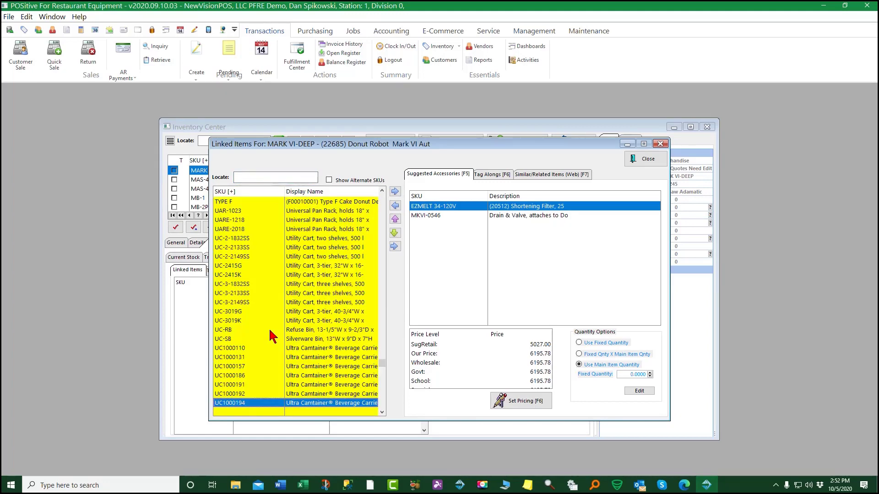
pyautogui.click(240, 201)
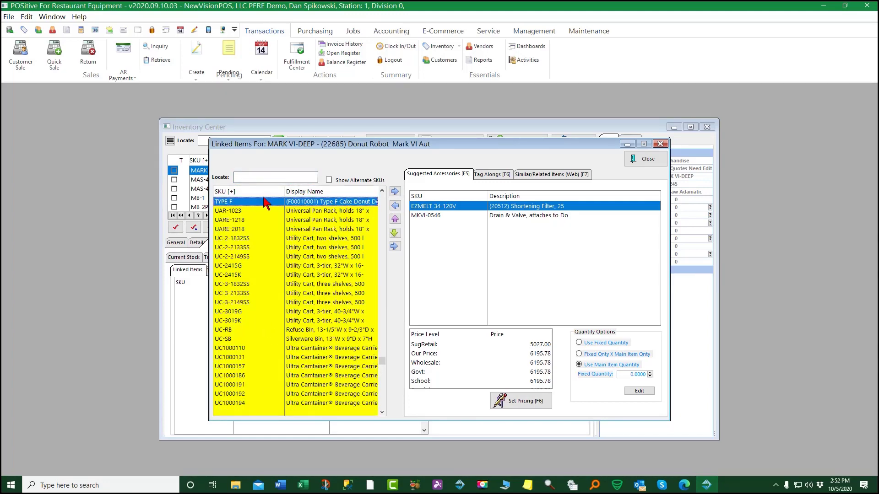
pyautogui.click(395, 191)
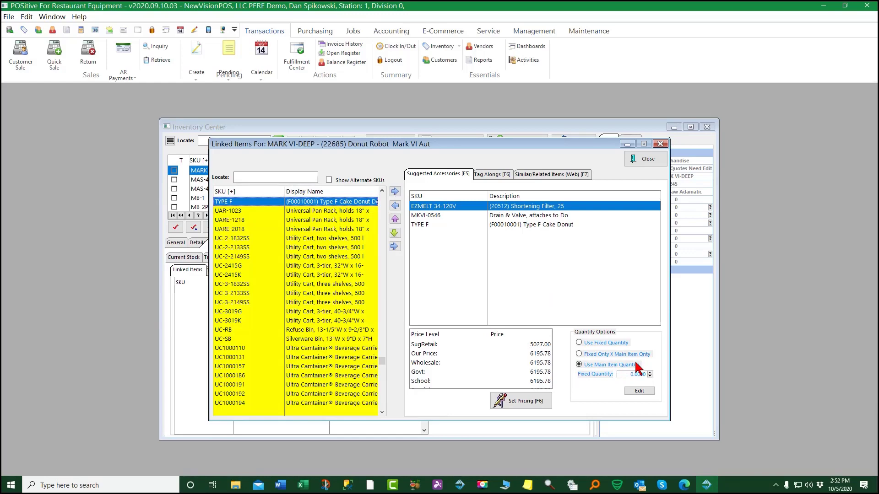
# Step: Check the linked accessories' details, and close the linked items window and the Inventory Center
pyautogui.click(532, 224)
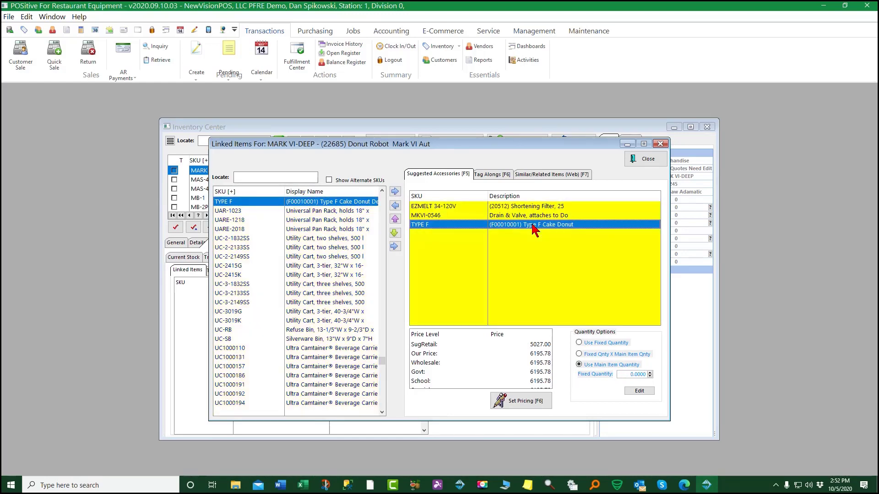
pyautogui.click(529, 209)
pyautogui.click(534, 214)
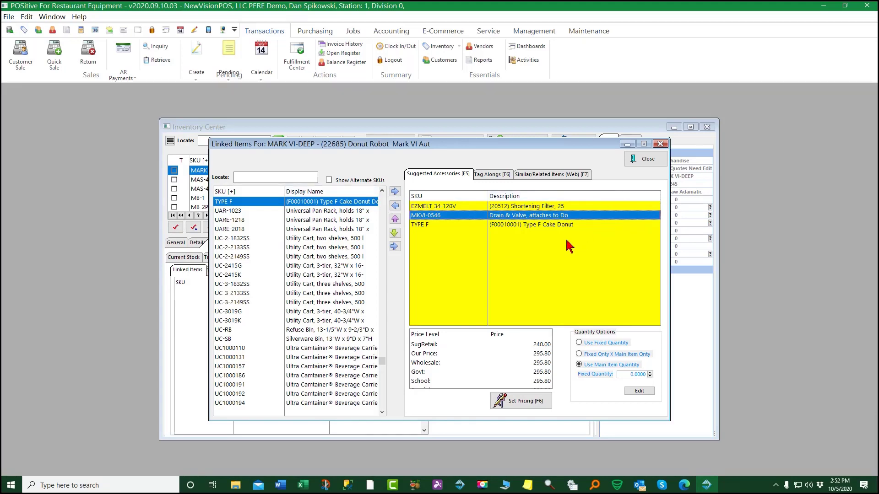
pyautogui.click(647, 160)
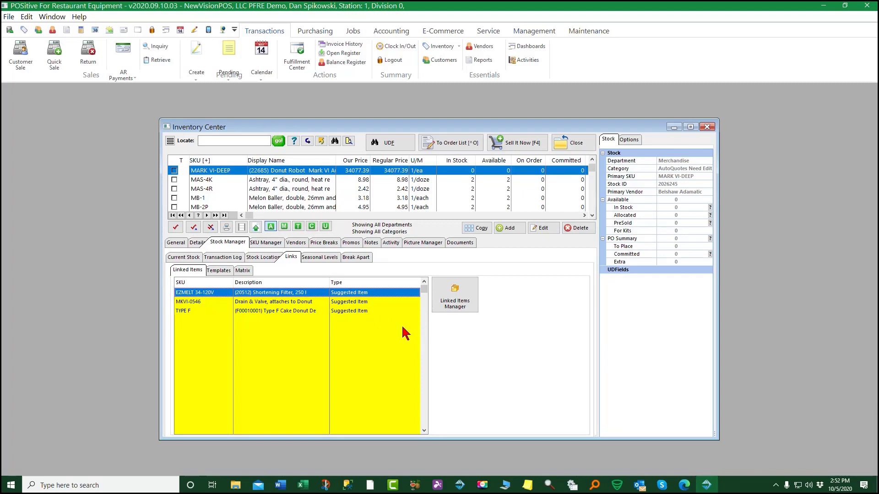
pyautogui.click(582, 144)
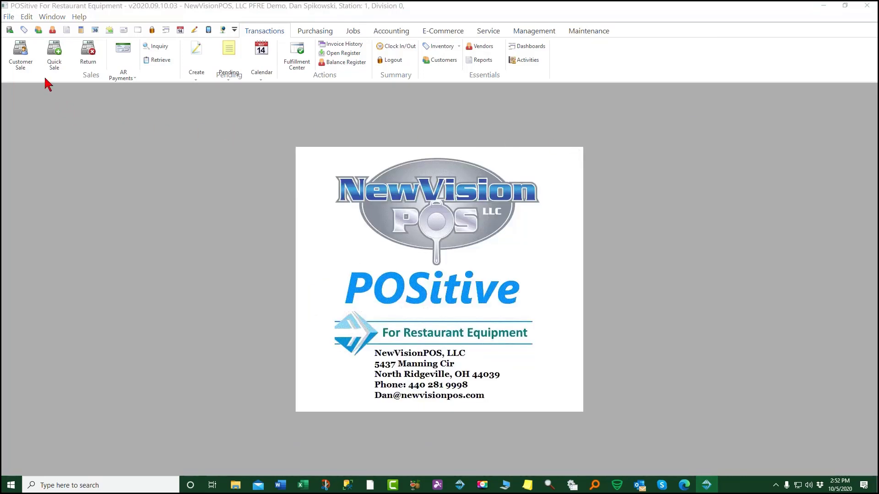
# Step: Start a new customer sale invoice for Brown Derby Middleburg Hts., accepting the proposed sales ID
pyautogui.click(22, 51)
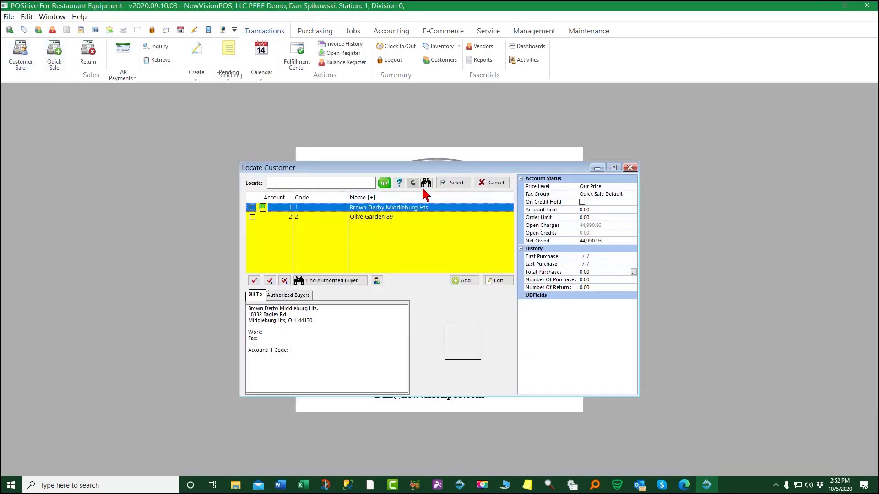
pyautogui.click(447, 182)
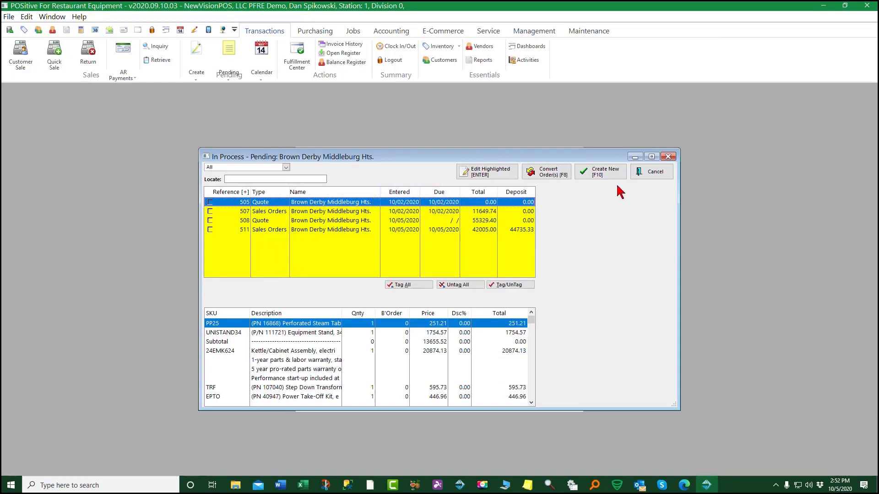
pyautogui.click(600, 172)
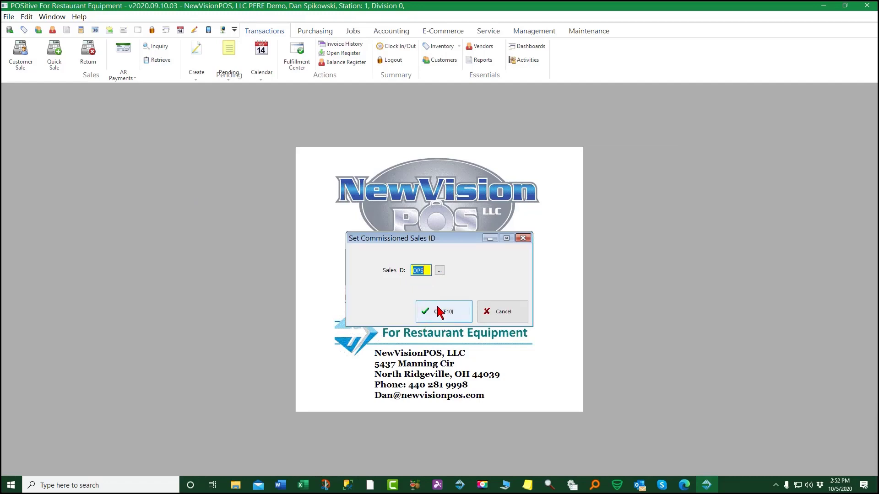
pyautogui.click(440, 311)
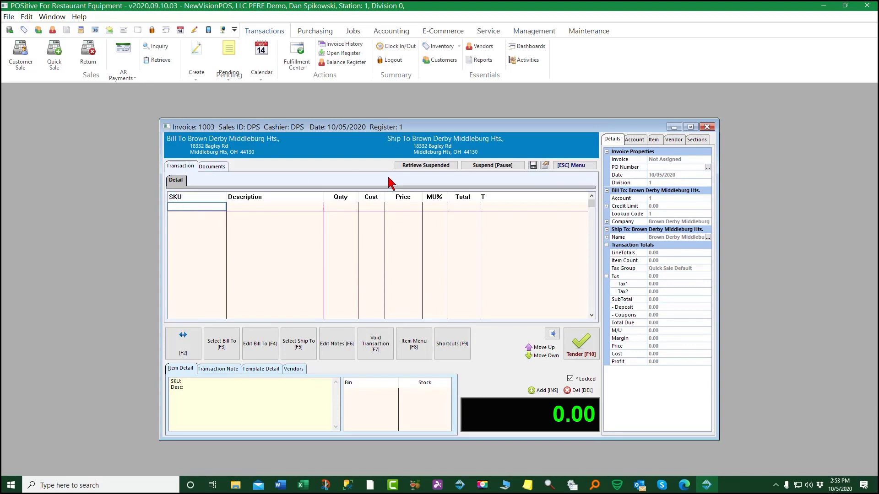
# Step: Look up MARK in the item list sorted by SKU and select MARK VI-DEEP for the invoice
pyautogui.write('ARK')
pyautogui.press('Return')
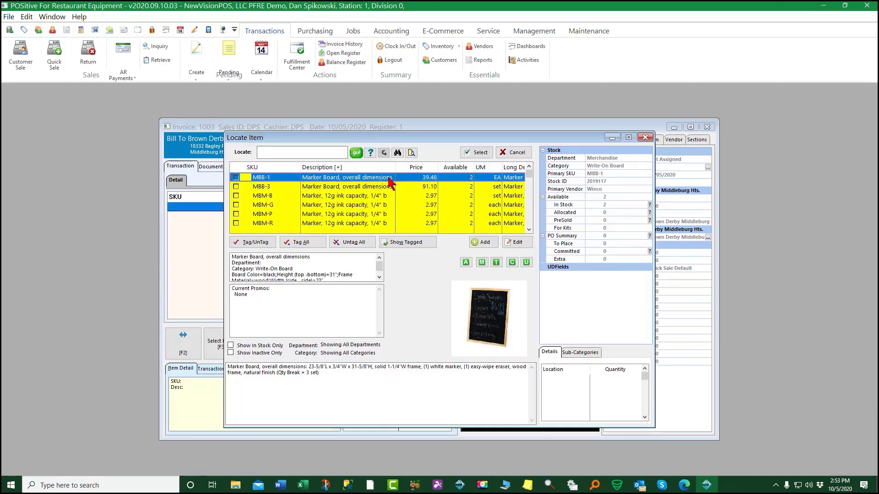
pyautogui.click(275, 167)
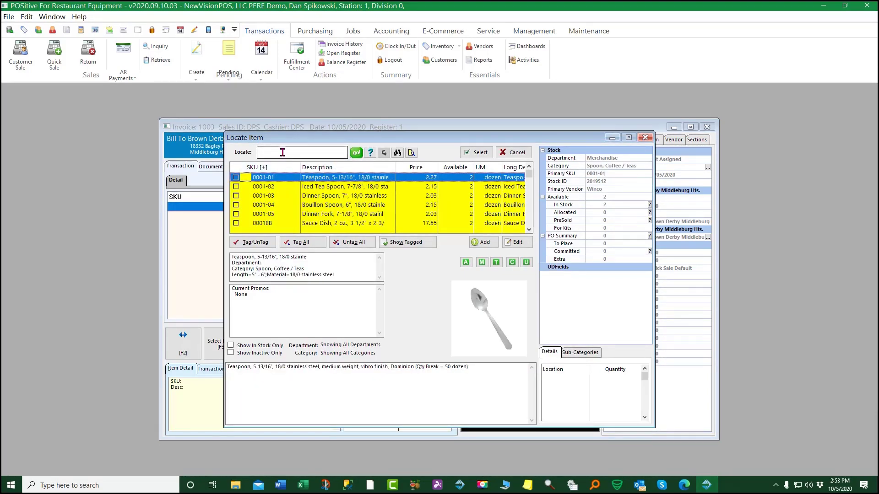
pyautogui.click(260, 152)
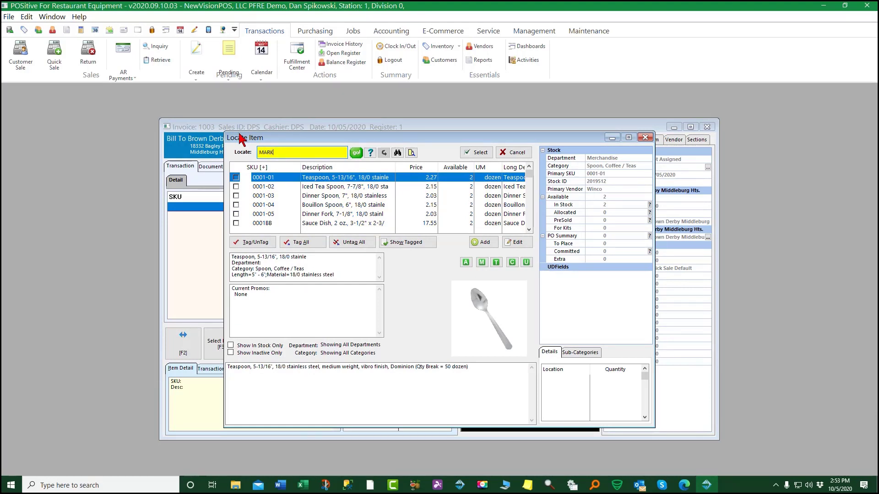
pyautogui.write('MARK')
pyautogui.press('Return')
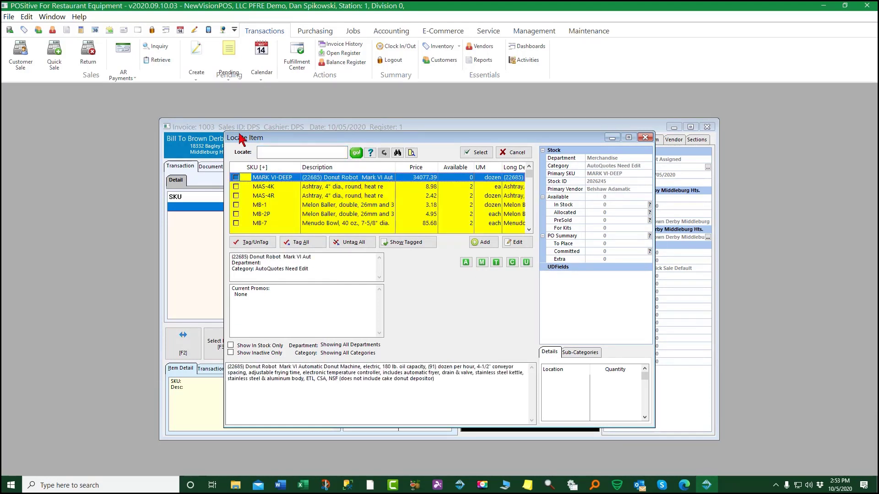
pyautogui.click(488, 155)
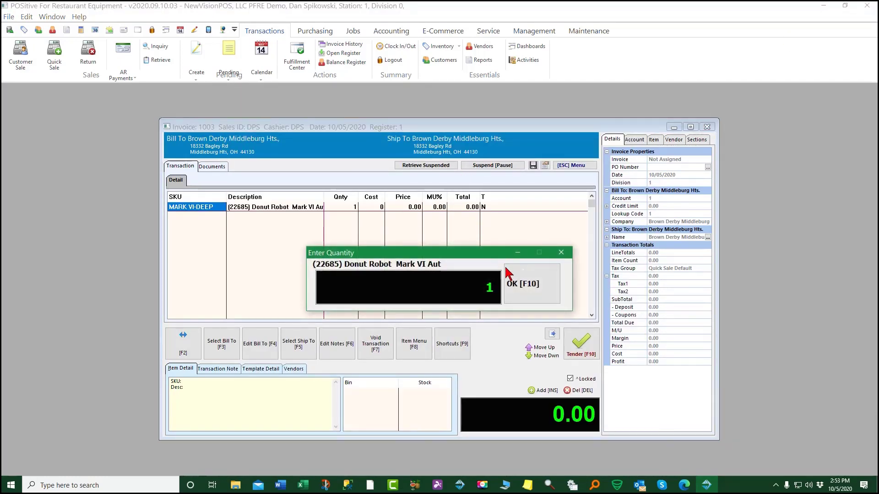
# Step: Accept a quantity of 1 for the donut robot, declare the item as here, and accept the price of 34077.39
pyautogui.click(521, 284)
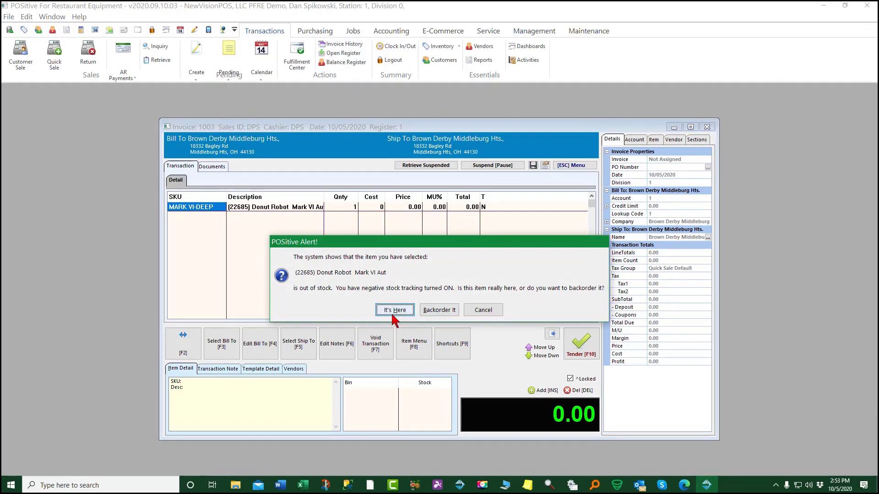
pyautogui.click(392, 312)
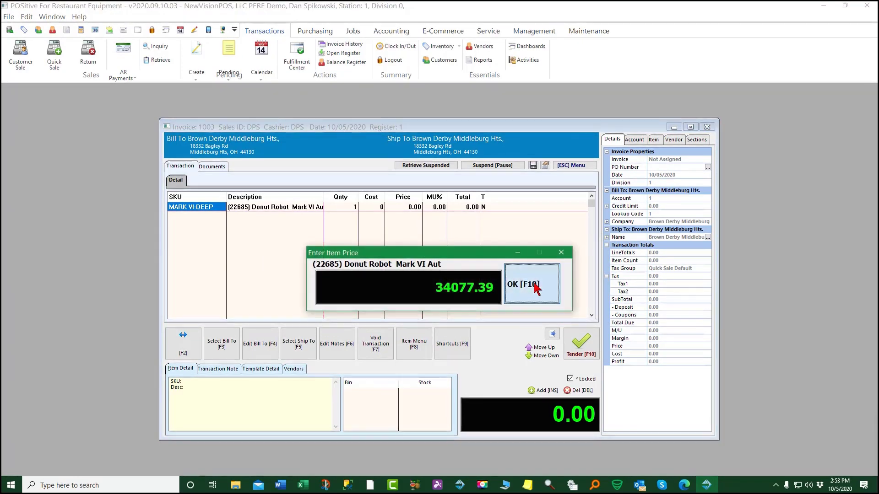
pyautogui.click(534, 288)
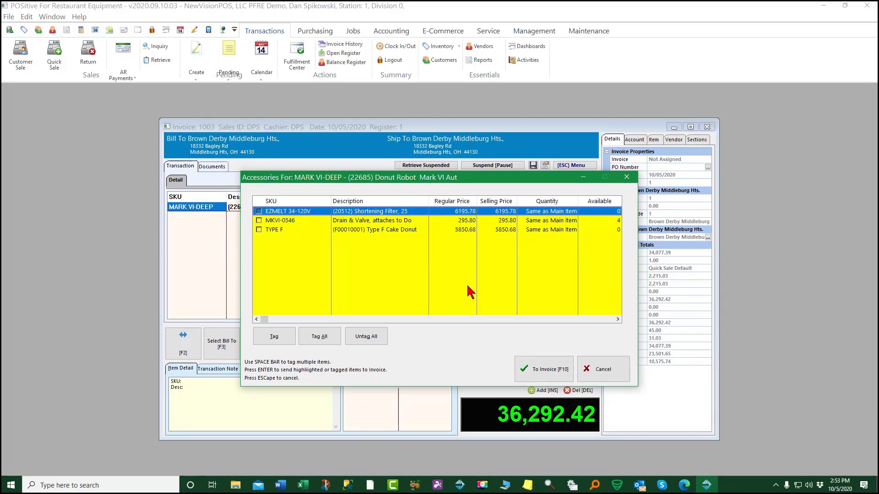
# Step: Tag the accessories EZMELT 34-120V, MKVI-0546 and TYPE F and send them to the invoice
pyautogui.click(258, 212)
pyautogui.click(259, 220)
pyautogui.click(259, 229)
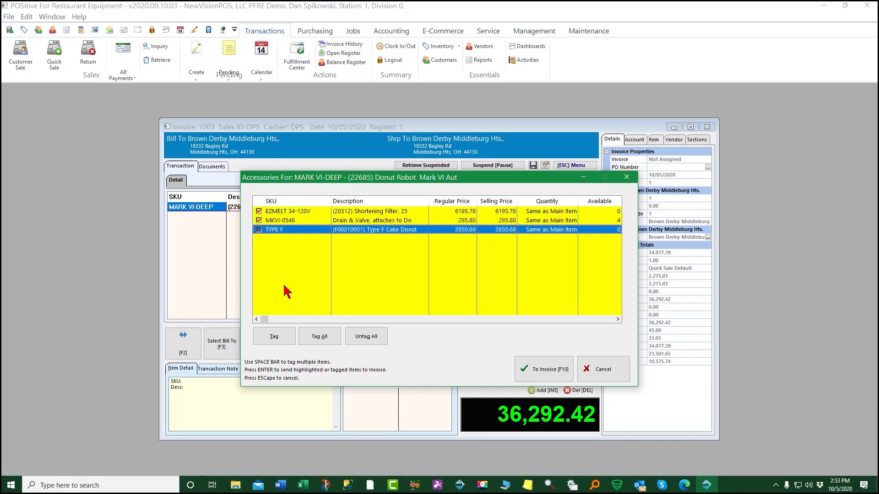
pyautogui.click(544, 374)
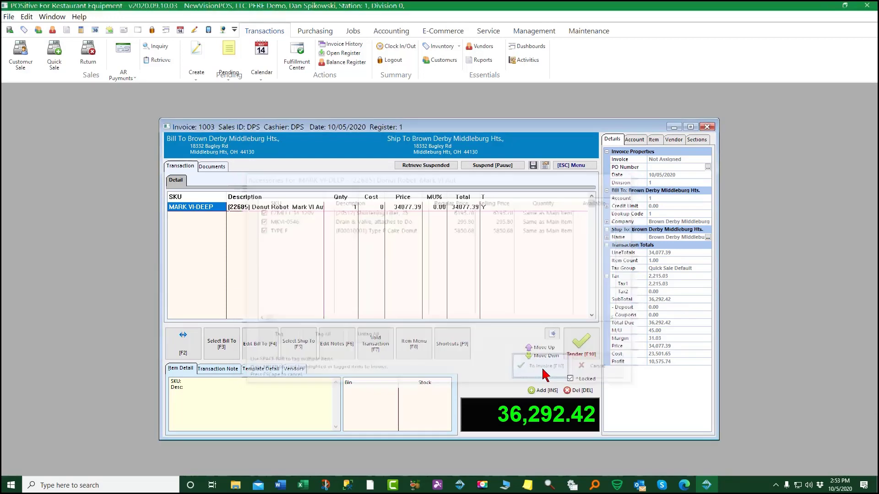
# Step: Accept quantity 1 for the EZMELT 34-120V shortening filter, declare it as here, and accept the price of 6195.78
pyautogui.click(534, 297)
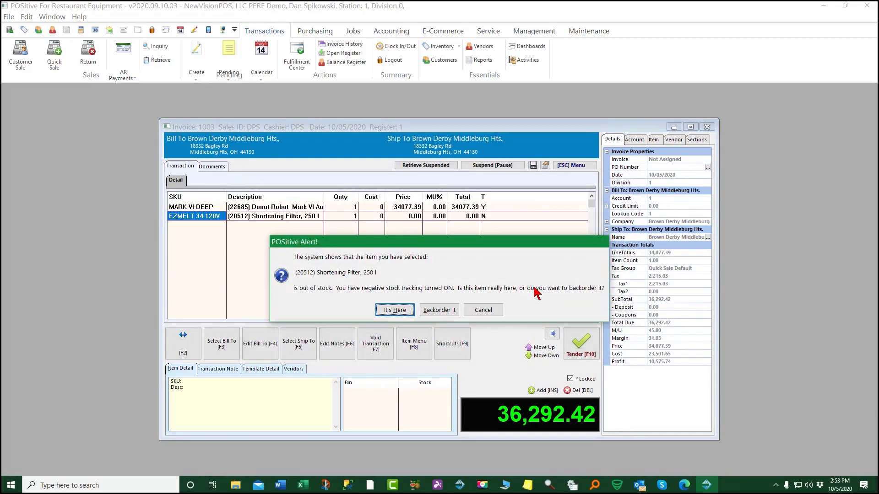
pyautogui.click(404, 312)
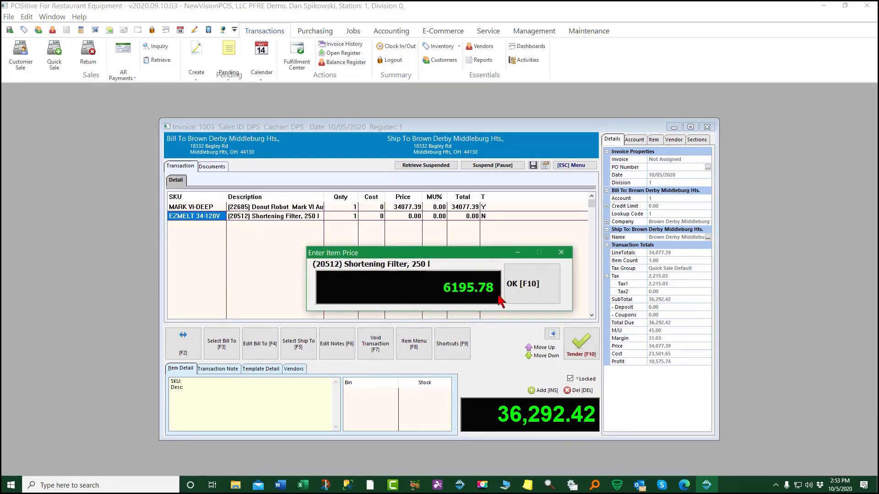
pyautogui.click(520, 291)
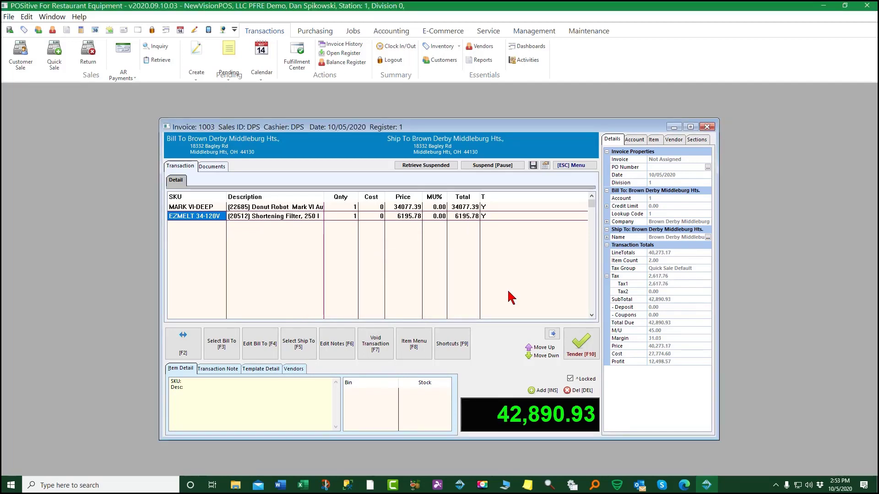
# Step: Accept quantity 1 for MKVI-0546 at 295.80 and TYPE F at 5850.68, declaring the TYPE F depositor as here
pyautogui.click(524, 286)
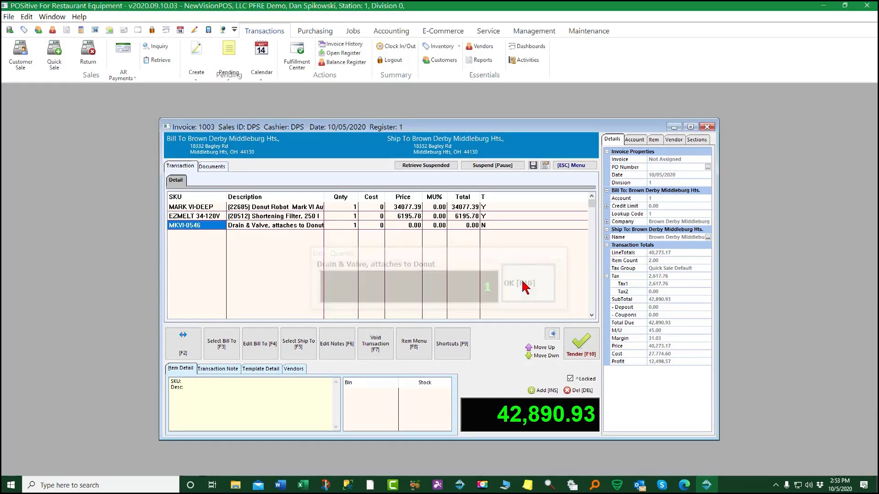
pyautogui.click(525, 286)
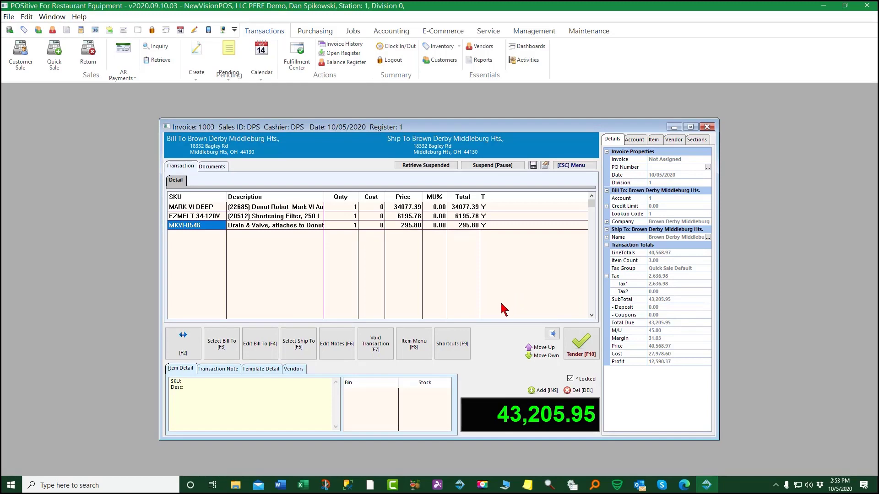
pyautogui.click(548, 295)
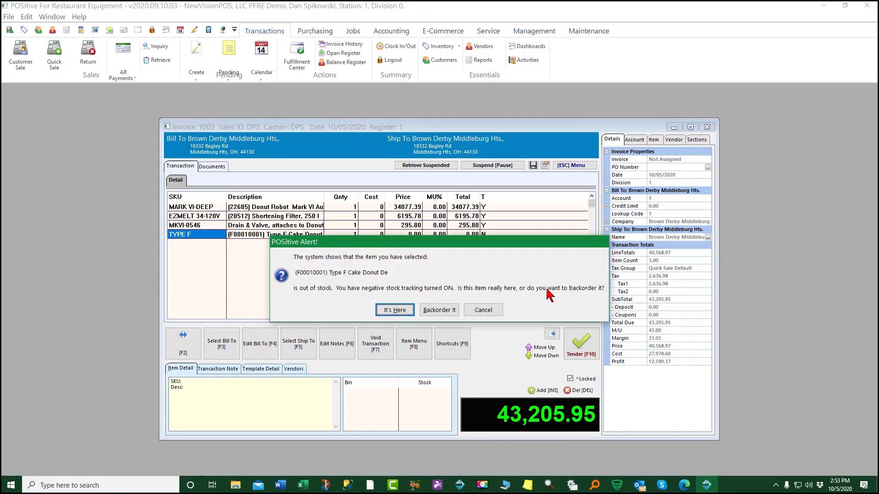
pyautogui.click(390, 311)
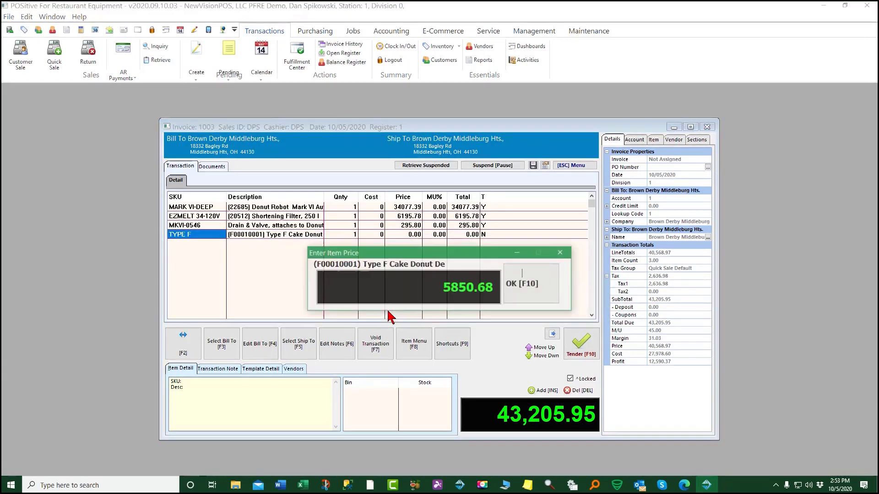
pyautogui.click(532, 286)
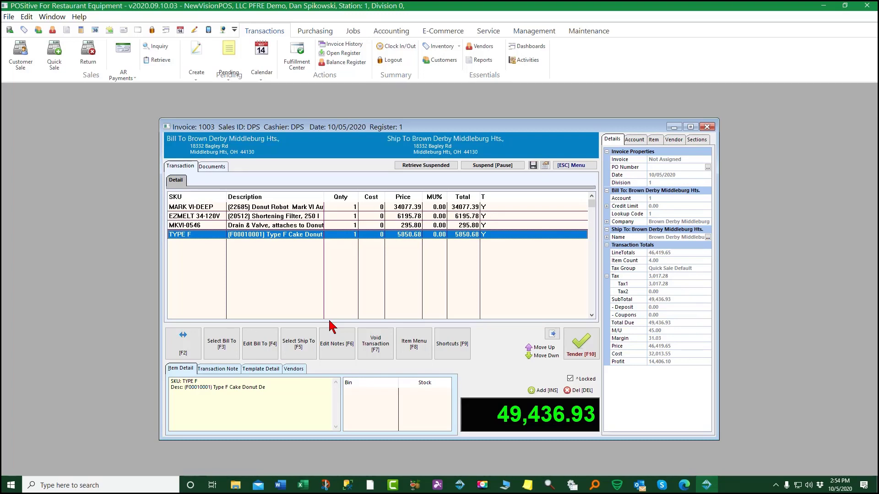
# Step: Tender the invoice with purchase order number VERBAL and apply the full balance of 49,436.93 as a check payment
pyautogui.click(578, 345)
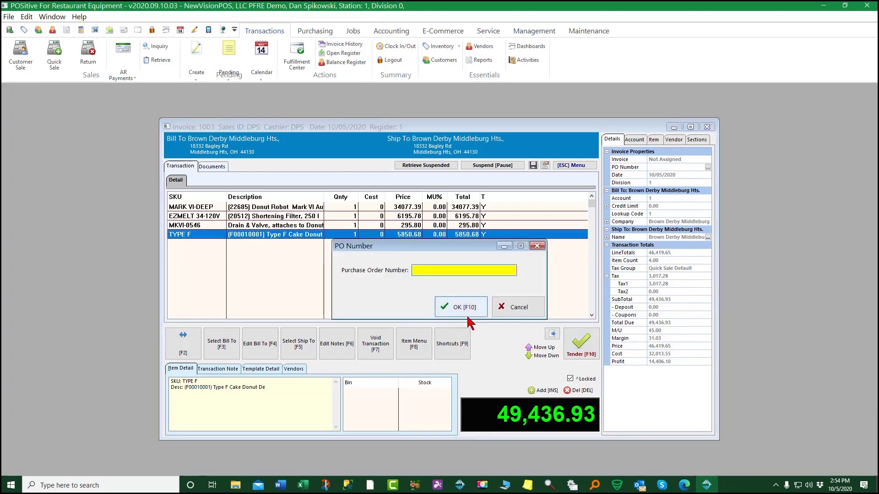
pyautogui.click(468, 313)
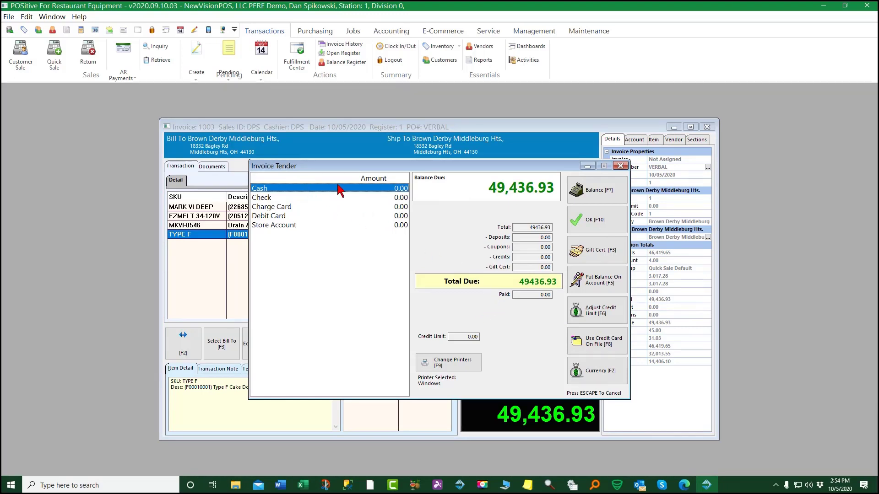
pyautogui.click(352, 200)
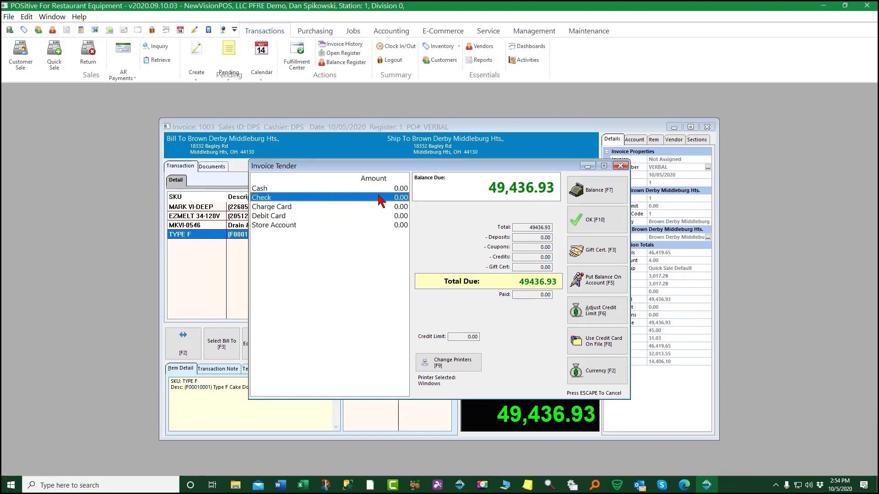
pyautogui.press('F7')
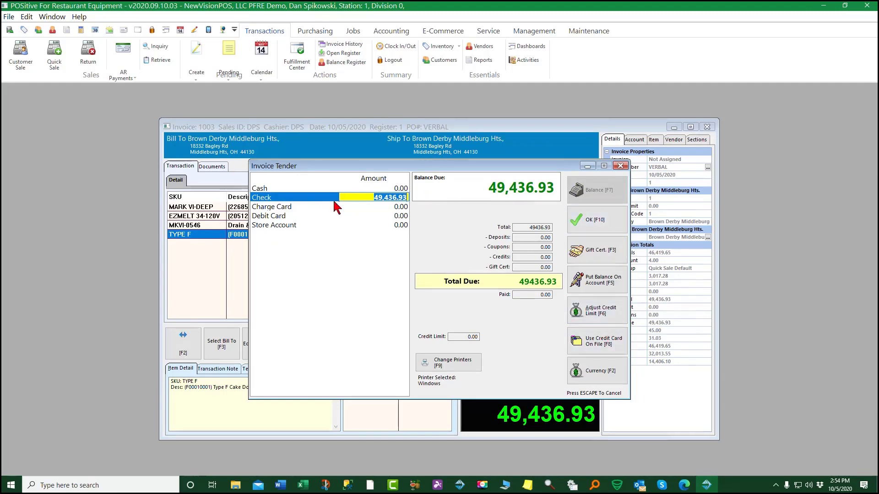
pyautogui.click(595, 226)
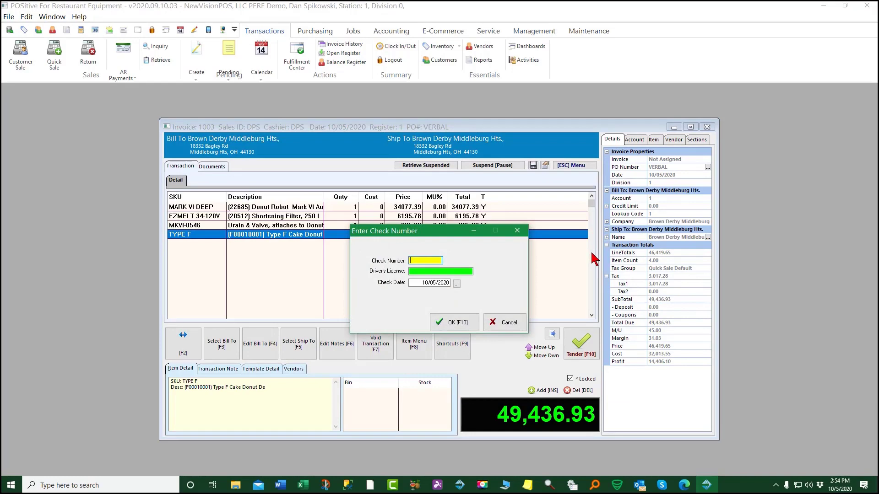
# Step: Enter the check number for the payment and decline printing a packing slip
pyautogui.write('55547')
pyautogui.press('Tab')
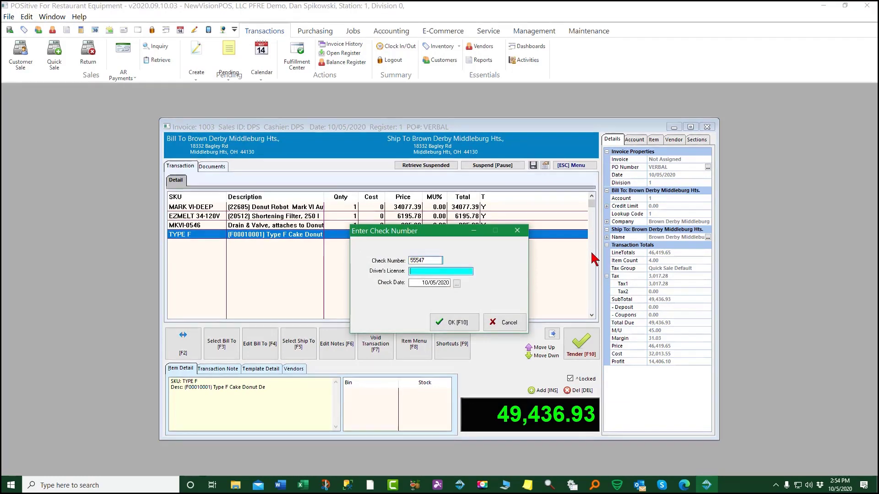
pyautogui.click(462, 323)
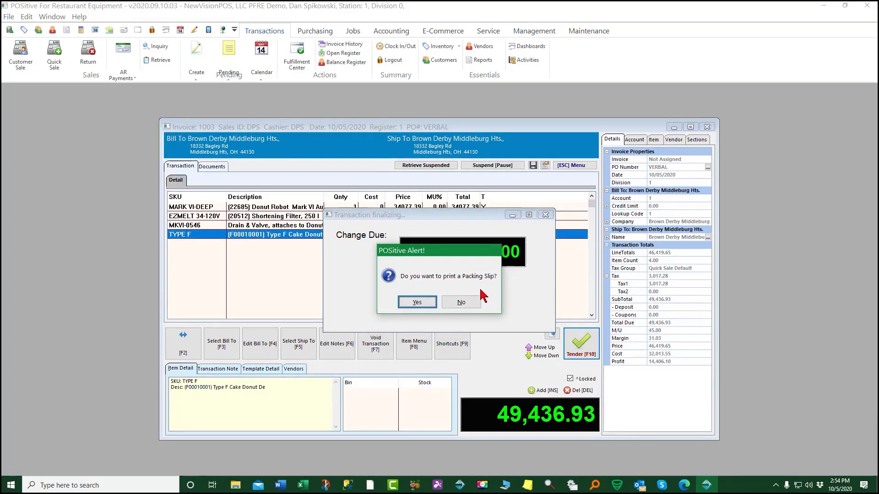
pyautogui.click(461, 302)
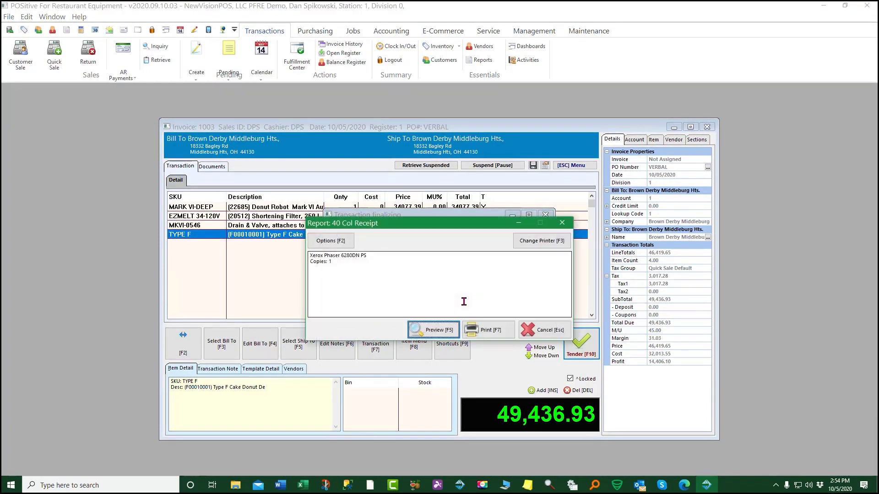
# Step: Preview the 40-column receipt, check its header and item lines, and close the preview
pyautogui.click(427, 328)
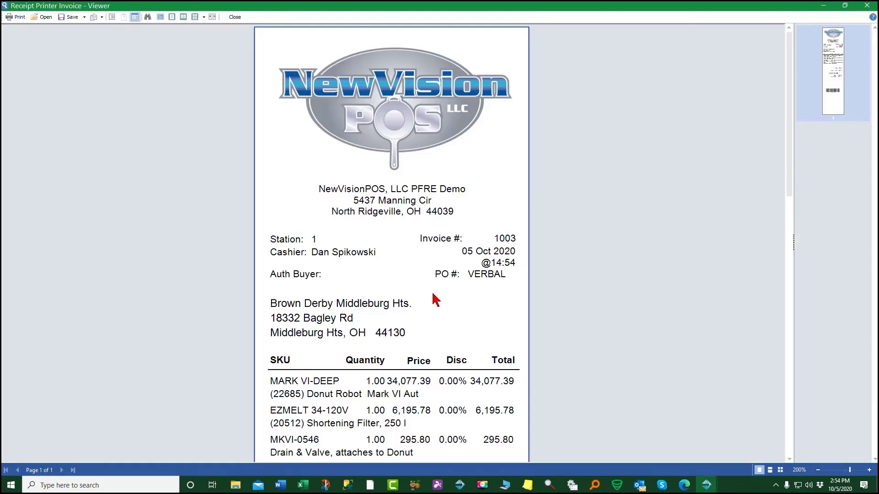
pyautogui.scroll(-2, 448, 302)
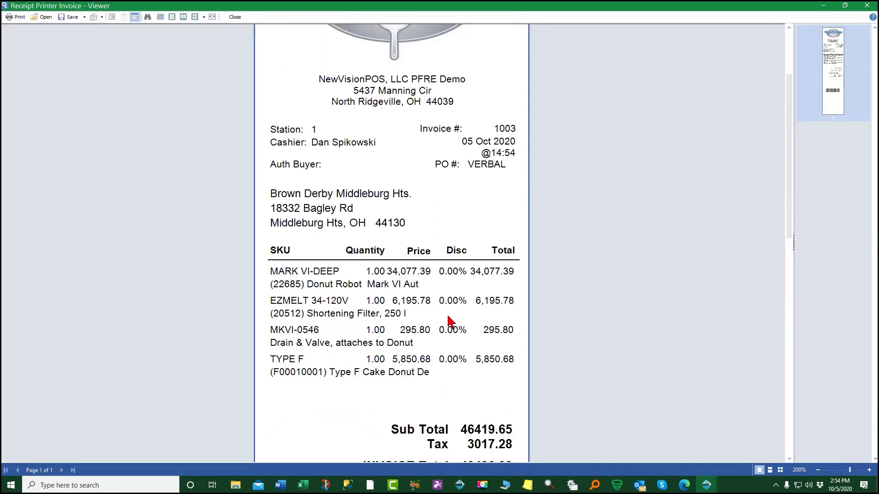
pyautogui.scroll(2, 449, 321)
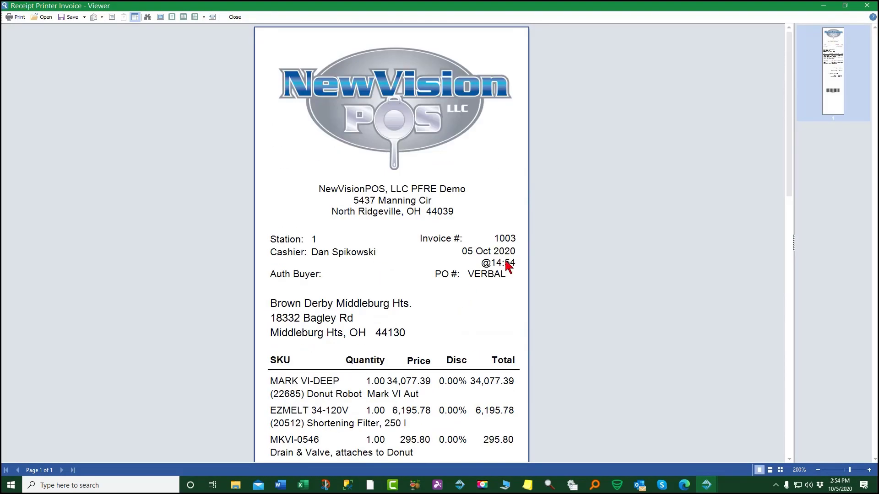
pyautogui.click(867, 5)
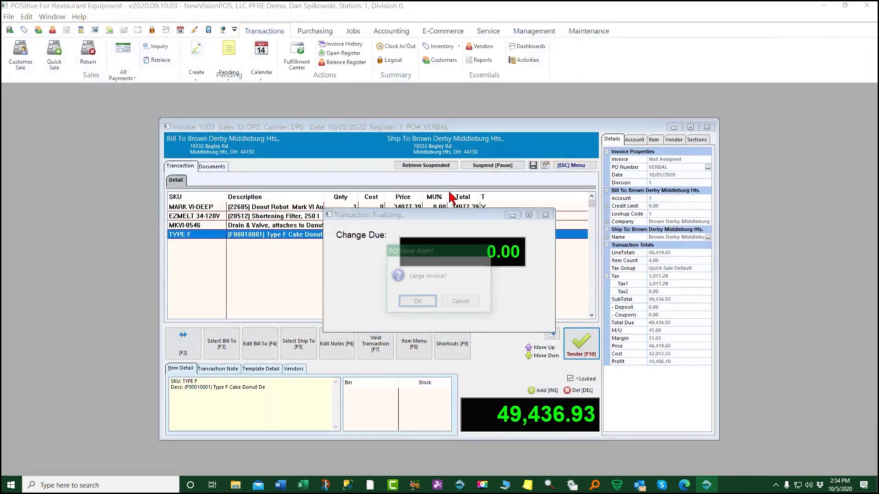
# Step: Generate the large invoice, review its items, totals and payment details, and finish the transaction
pyautogui.click(405, 303)
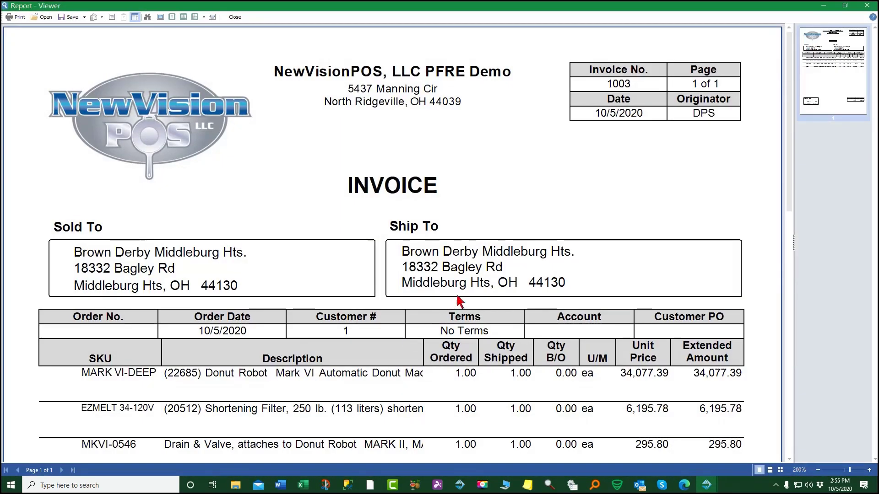
pyautogui.scroll(-2, 468, 287)
pyautogui.scroll(-3, 474, 300)
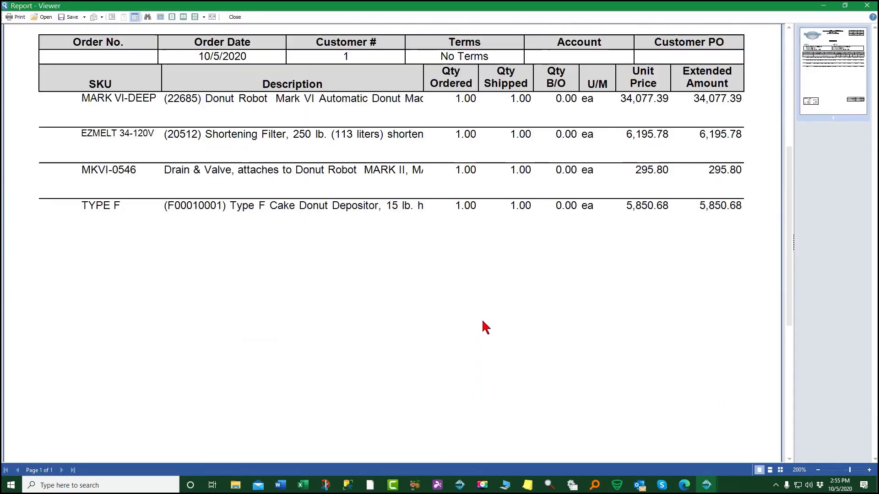
pyautogui.scroll(-3, 487, 336)
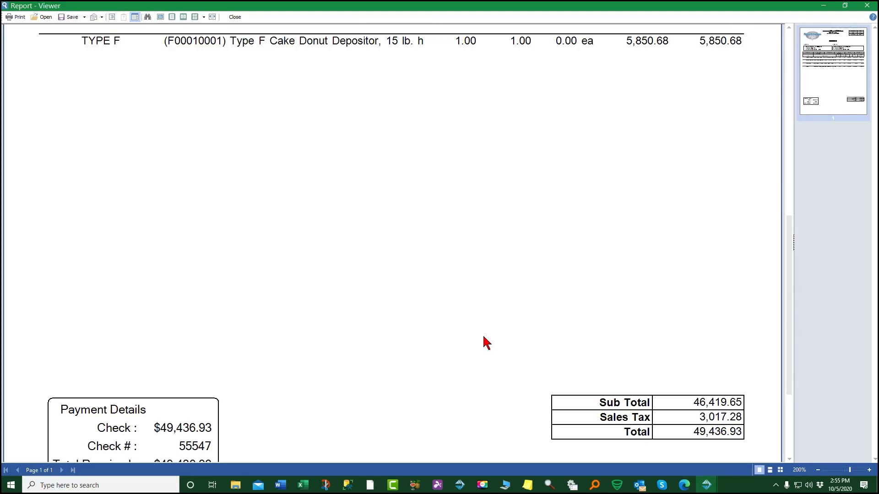
pyautogui.scroll(-1, 486, 342)
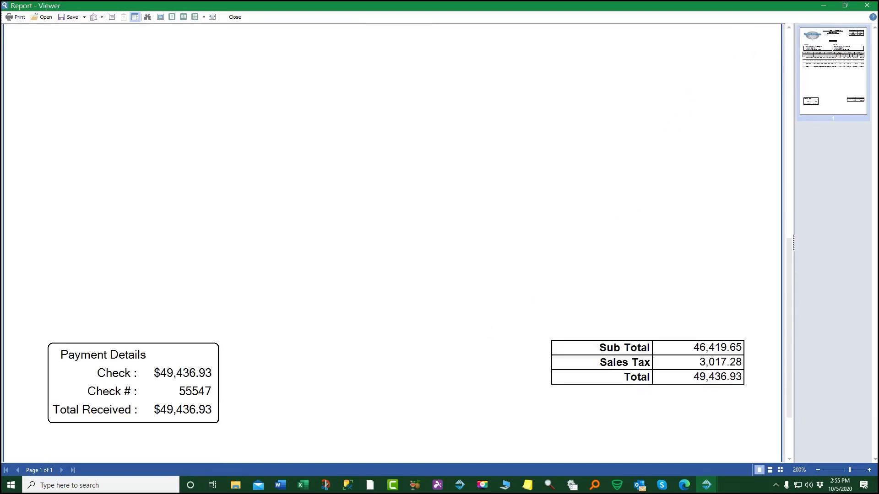
pyautogui.click(866, 5)
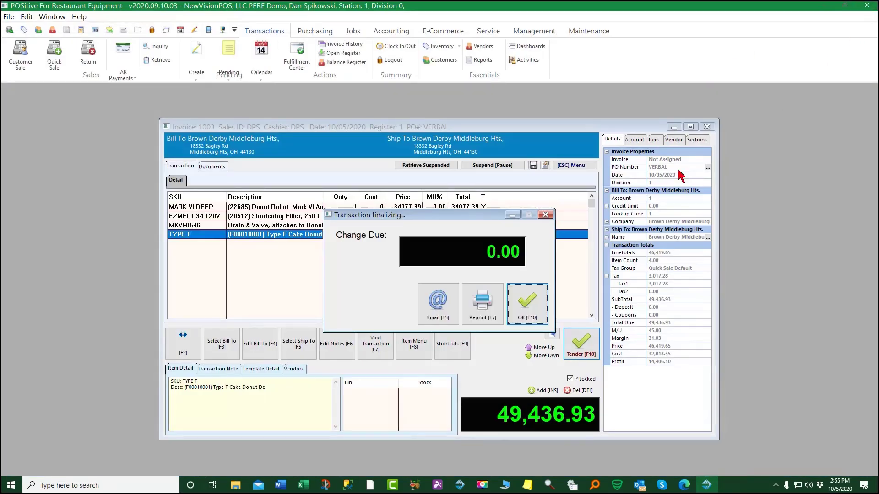
pyautogui.click(527, 306)
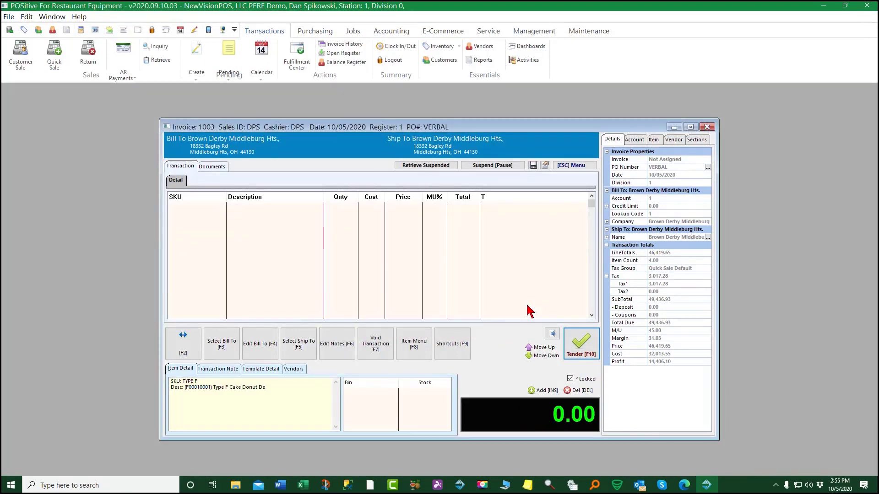
# Step: In the Inventory Center, start a new Template item in the Donut Cutter category with Belshaw Adamatic as vendor
pyautogui.click(434, 58)
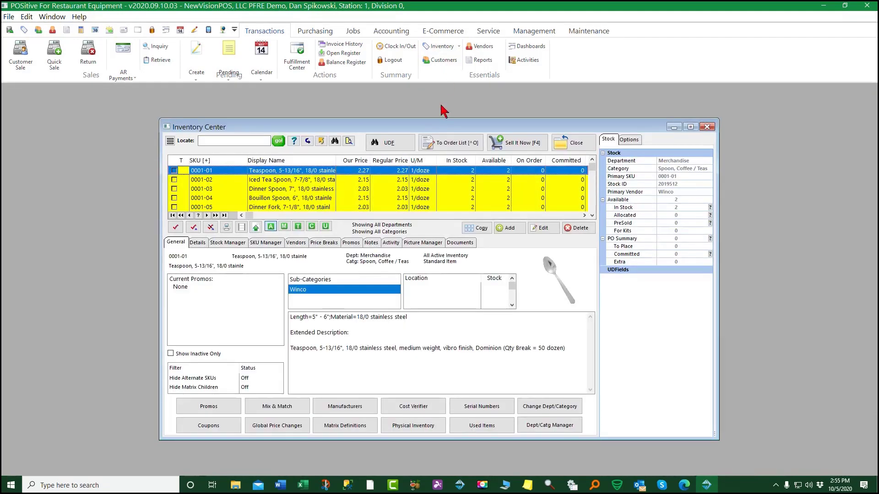
pyautogui.click(507, 228)
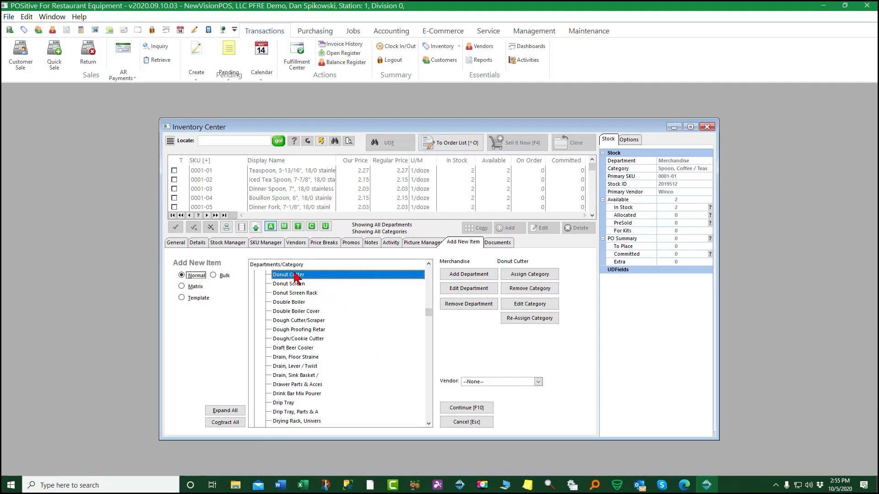
pyautogui.click(183, 296)
pyautogui.click(537, 382)
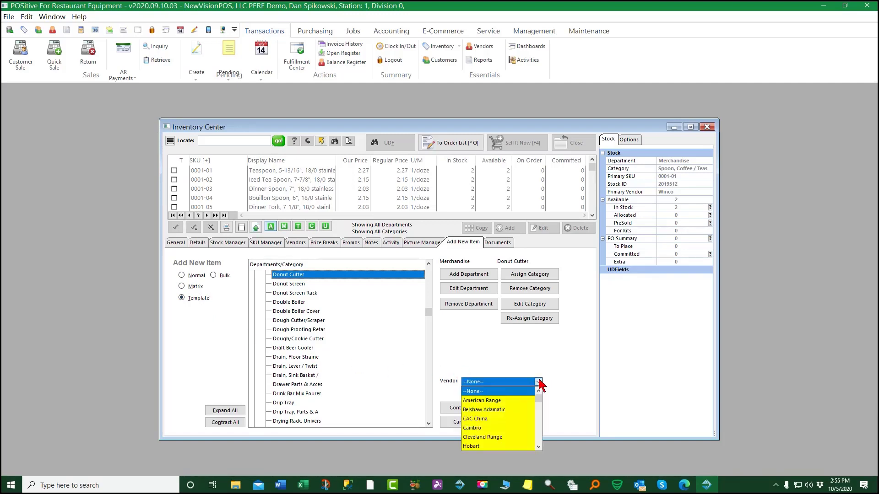
pyautogui.click(489, 410)
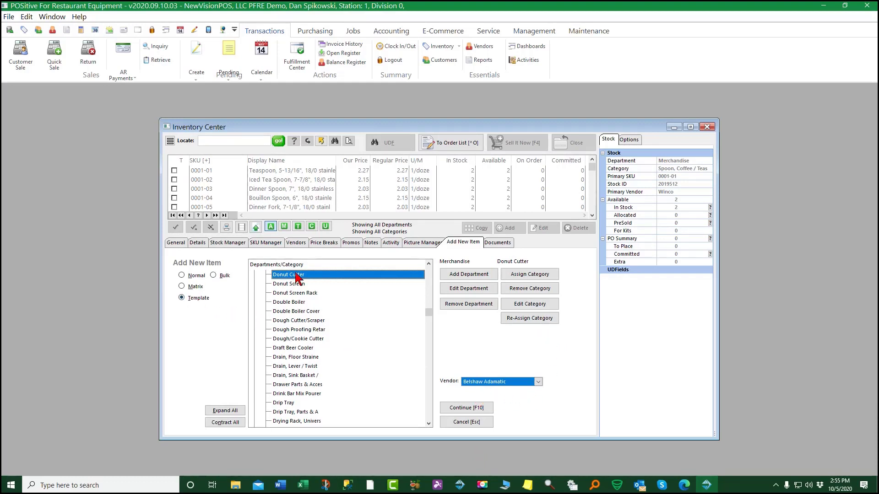
pyautogui.click(461, 406)
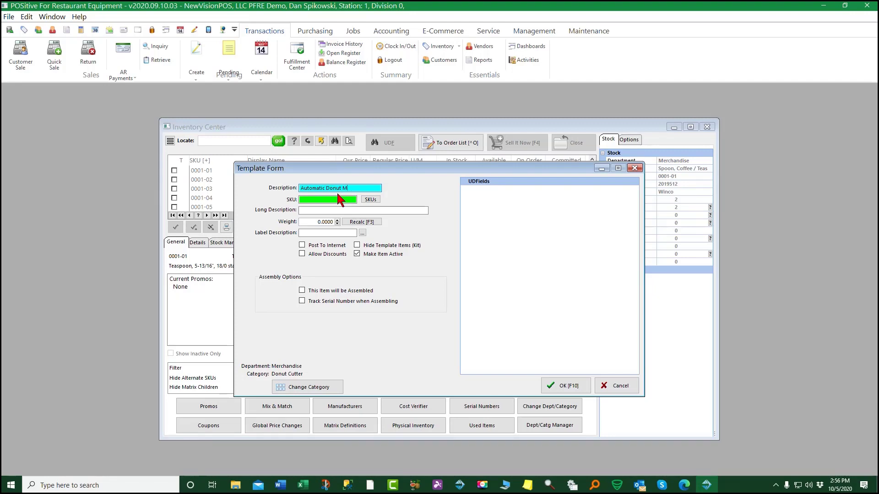
# Step: Give the template the description Automatic Donut Maker and the SKU ADM, and accept its header
pyautogui.write('aker')
pyautogui.click(326, 199)
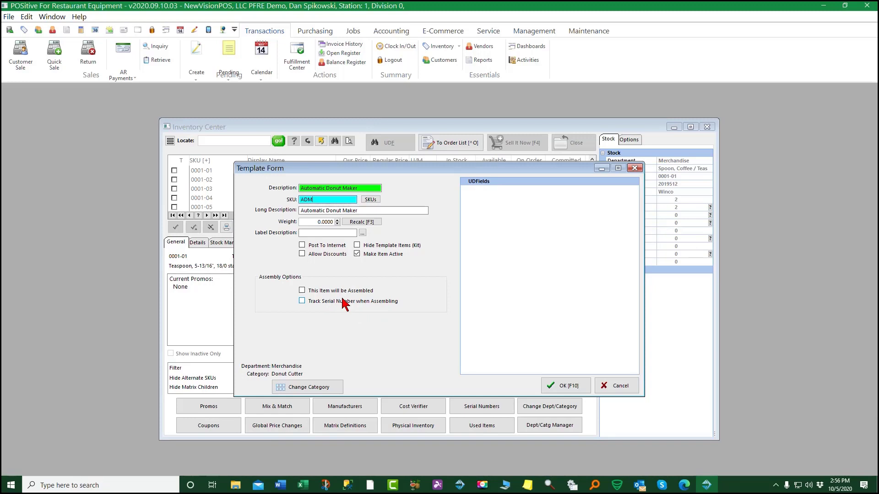
pyautogui.click(570, 390)
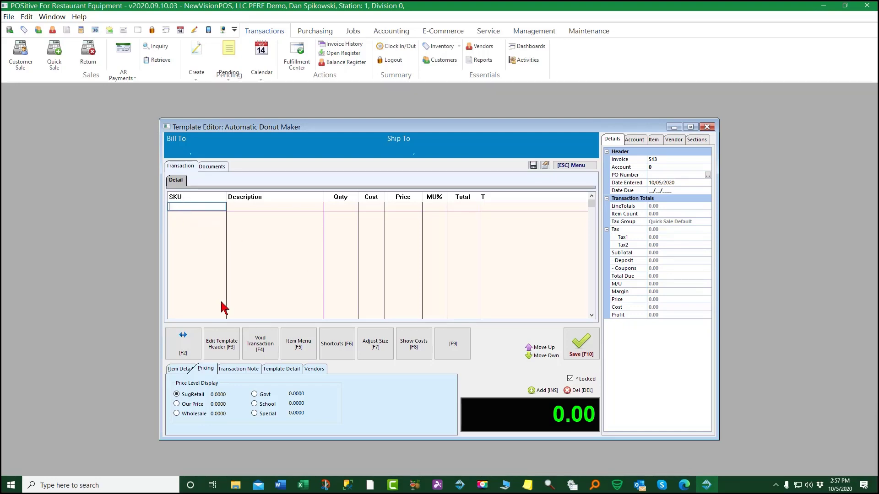
# Step: Add MARK VI-DEEP to the template with quantity 1 and its default price, declining the suggested accessories
pyautogui.write('A')
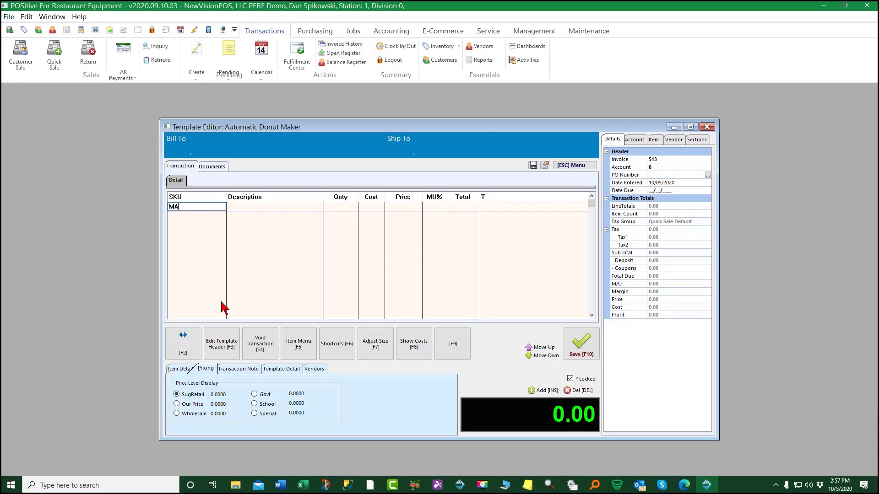
pyautogui.write('RK VI-DEEP')
pyautogui.press('Return')
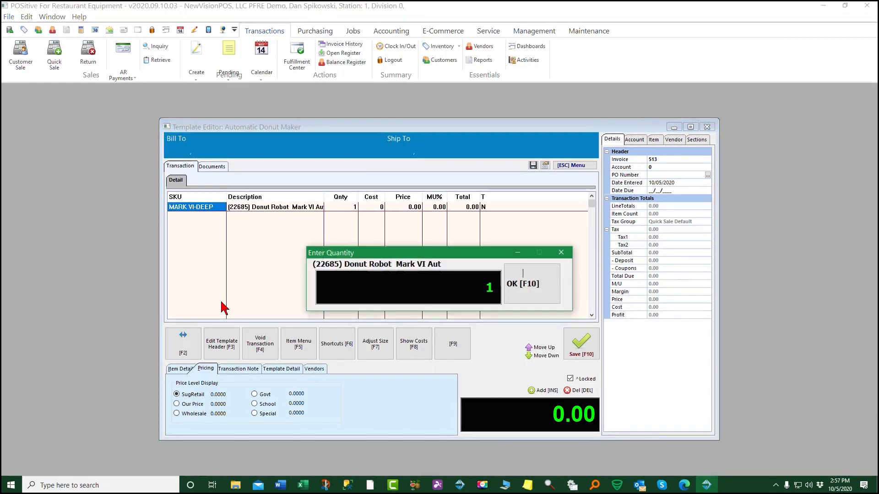
pyautogui.press('Return')
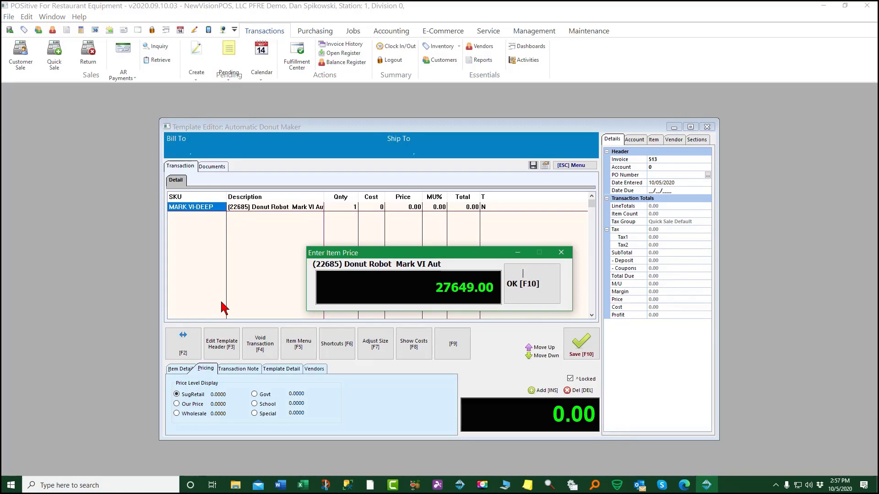
pyautogui.press('Return')
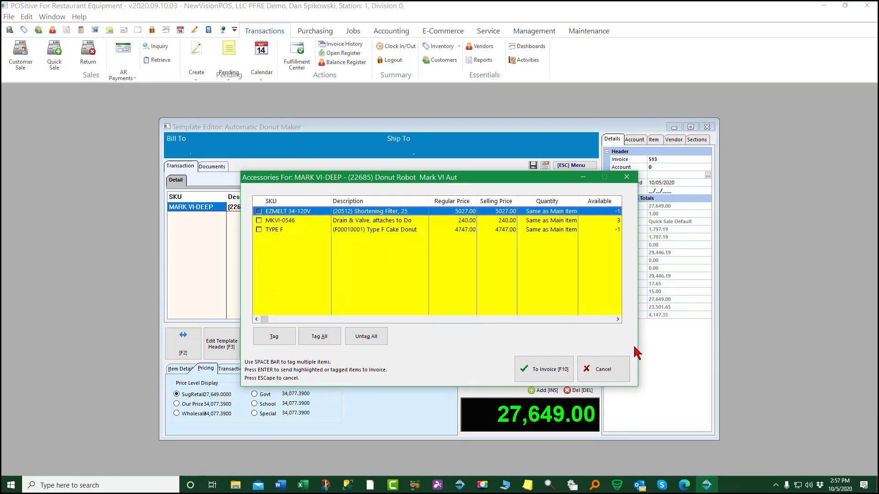
pyautogui.click(614, 379)
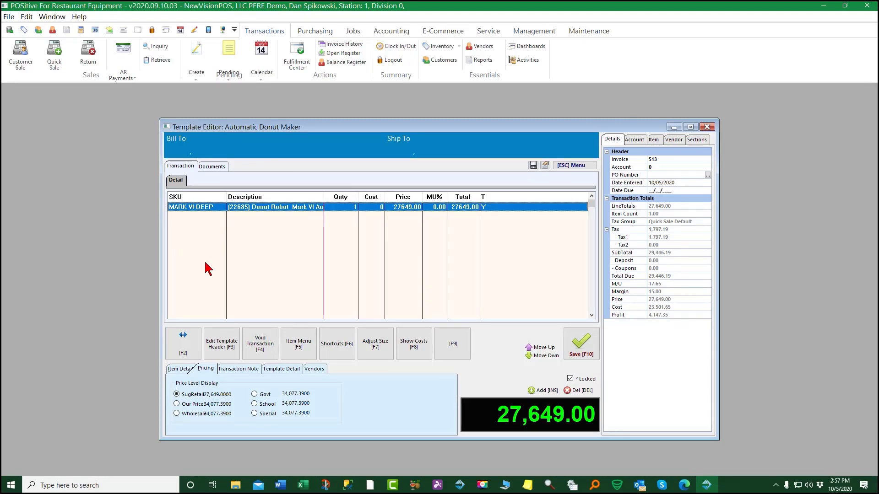
# Step: Add the shortening filter EZMELT 34-120V as a second line, accepting quantity 1 and its default price
pyautogui.press('Insert')
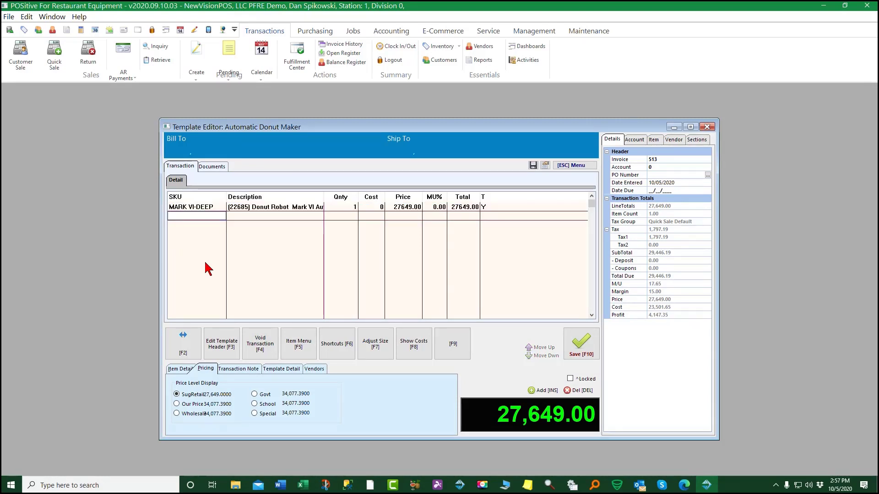
pyautogui.write('EZMELT 34-12')
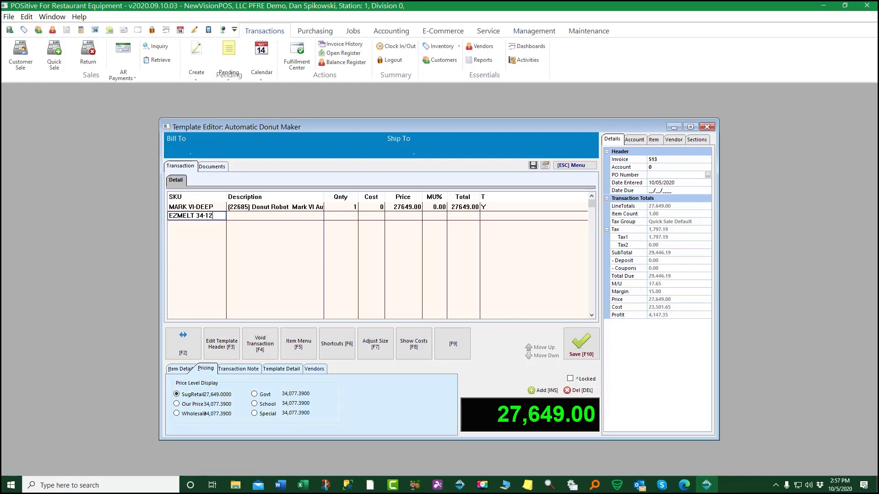
pyautogui.write('0V')
pyautogui.press('Return')
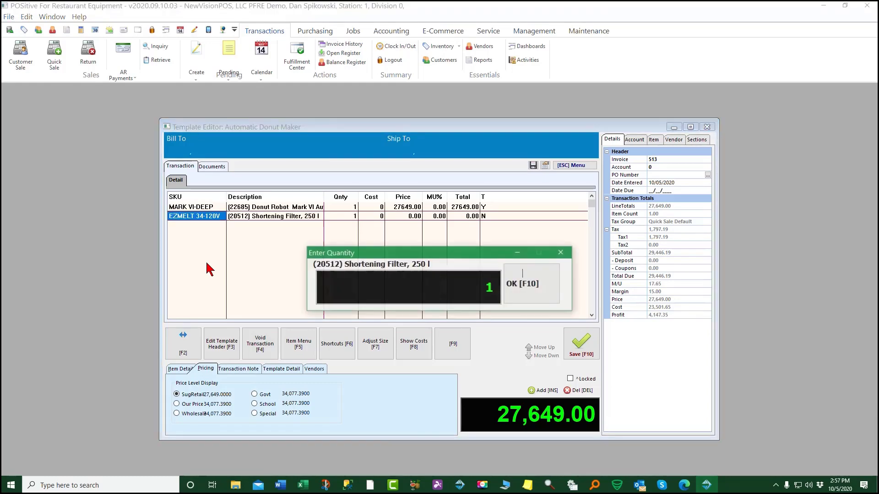
pyautogui.press('Return')
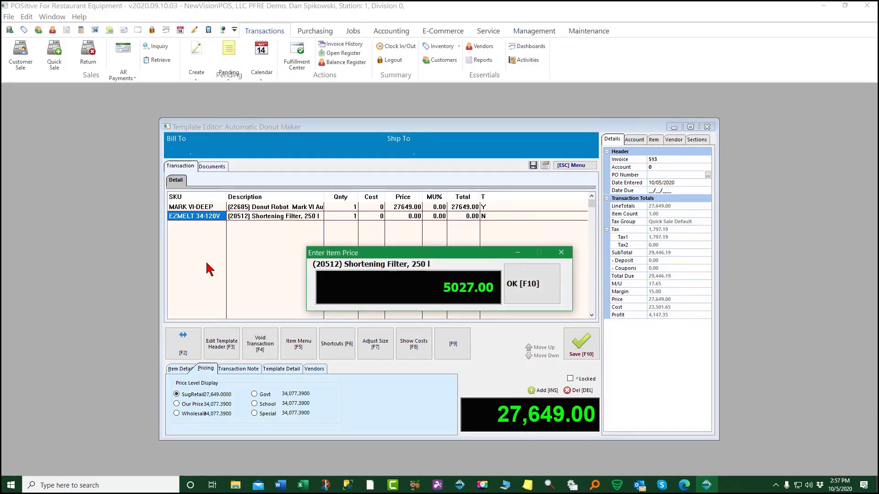
pyautogui.press('Return')
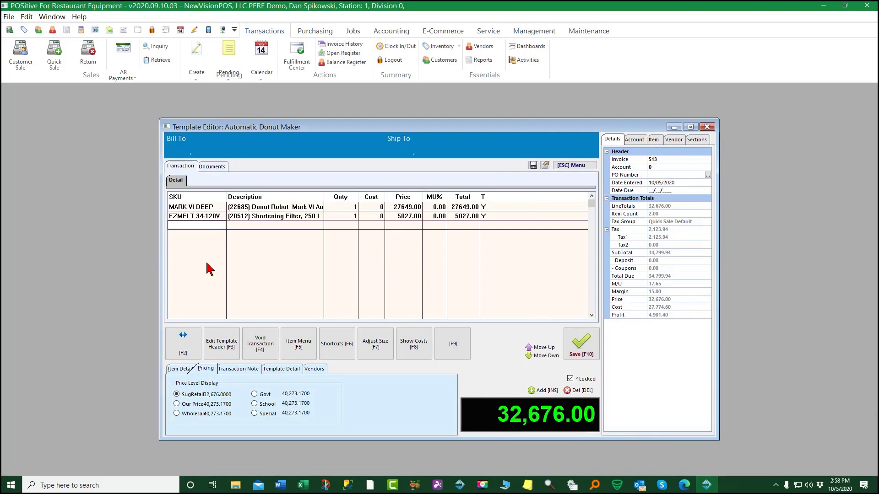
# Step: Add the drain and valve MKVI-0546 to the template with quantity 1 and its default price
pyautogui.write('MKVI-0546')
pyautogui.press('Return')
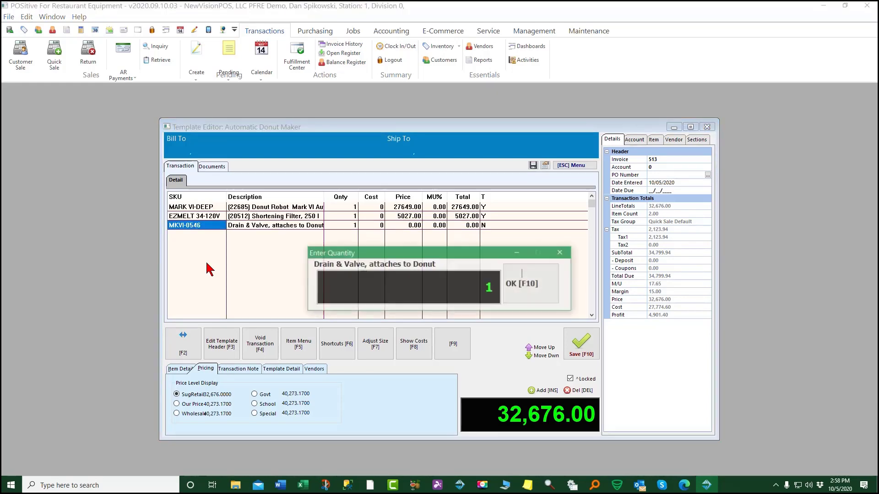
pyautogui.press('Return')
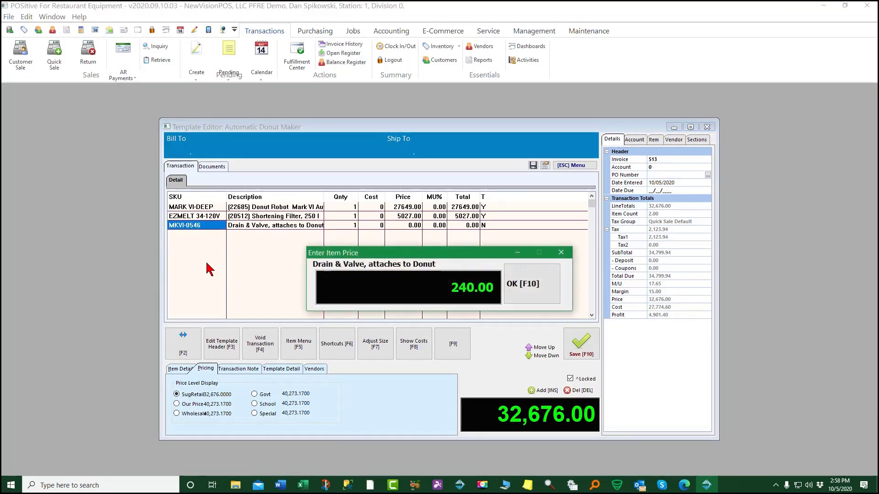
pyautogui.press('Return')
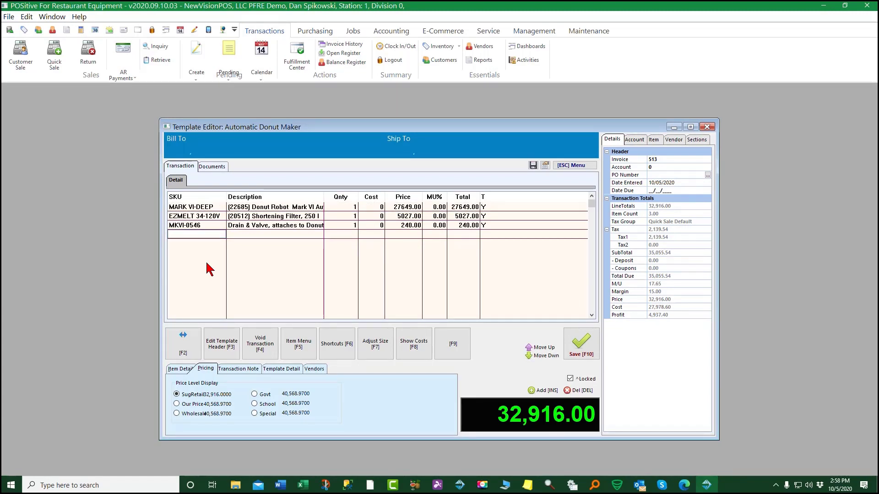
# Step: Add the cake donut depositor TYPE F to the template with quantity 1 and its default price
pyautogui.write('TYPE F')
pyautogui.press('Return')
pyautogui.press('Return')
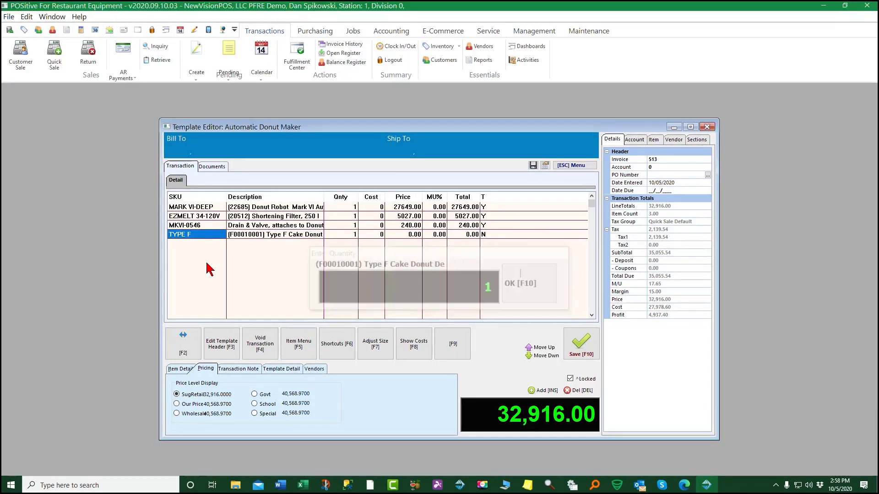
pyautogui.press('Return')
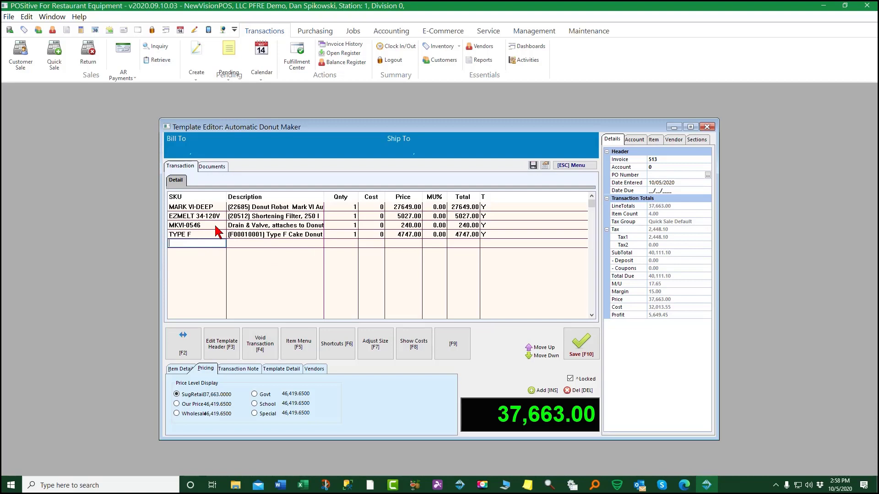
# Step: Insert a PACKAGE line below the template items and price it at 35000.00
pyautogui.hotkey('ctrl', 'p')
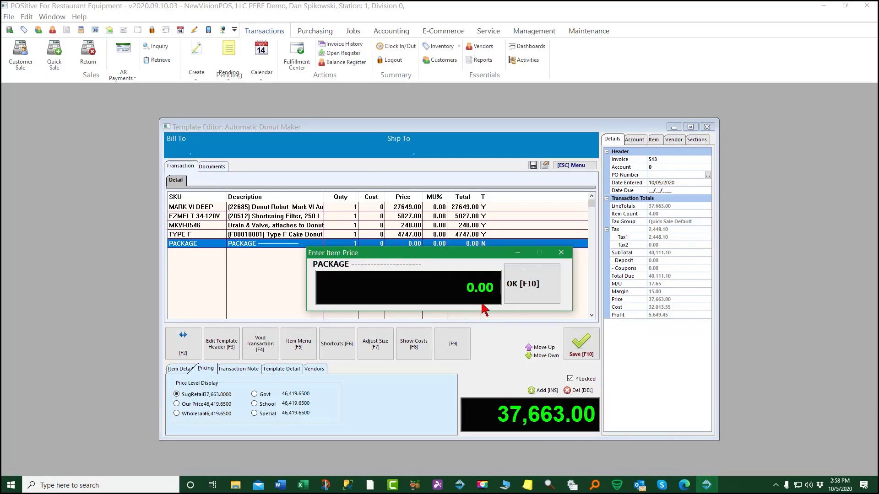
pyautogui.write('35000')
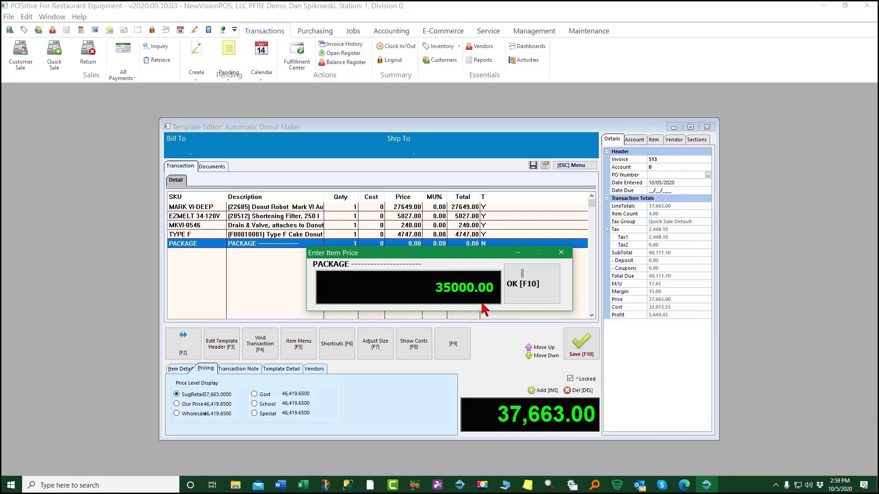
pyautogui.press('Return')
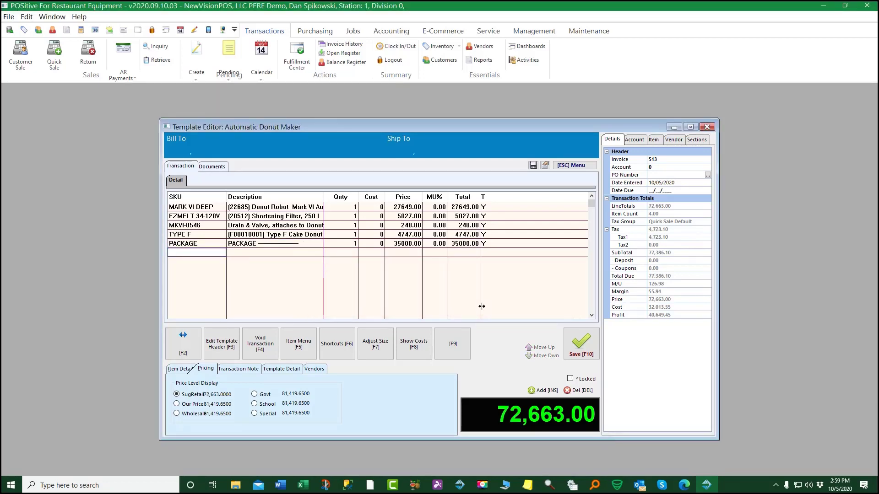
# Step: Move the PACKAGE line above all four items so that it becomes the template's first line
pyautogui.click(192, 243)
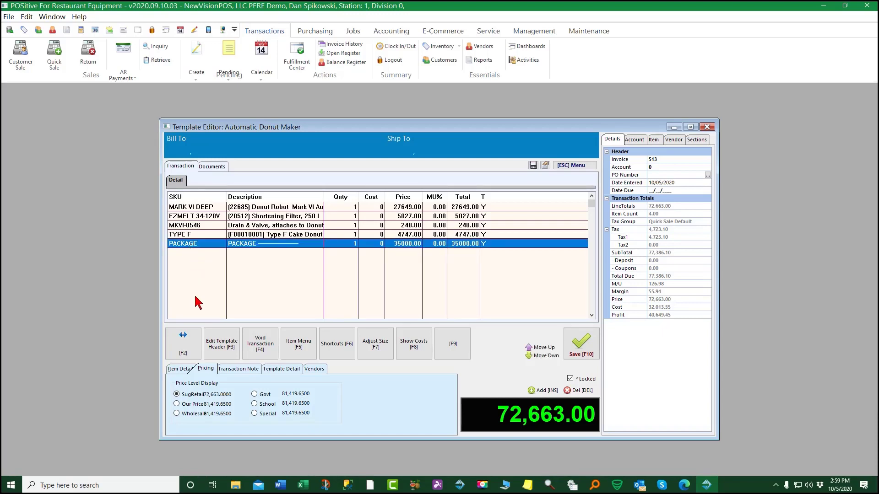
pyautogui.hotkey('ctrl', 'Up')
pyautogui.hotkey('ctrl', 'Up')
pyautogui.hotkey('ctrl', 'Up')
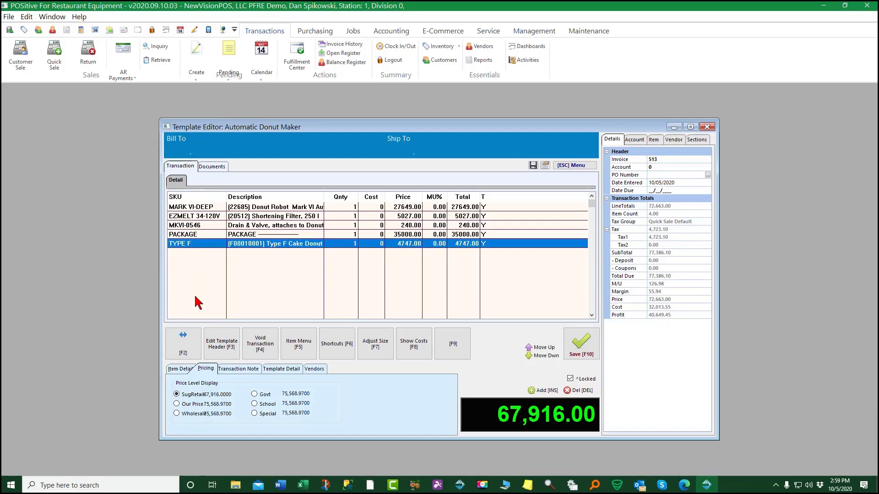
pyautogui.hotkey('ctrl', 'Up')
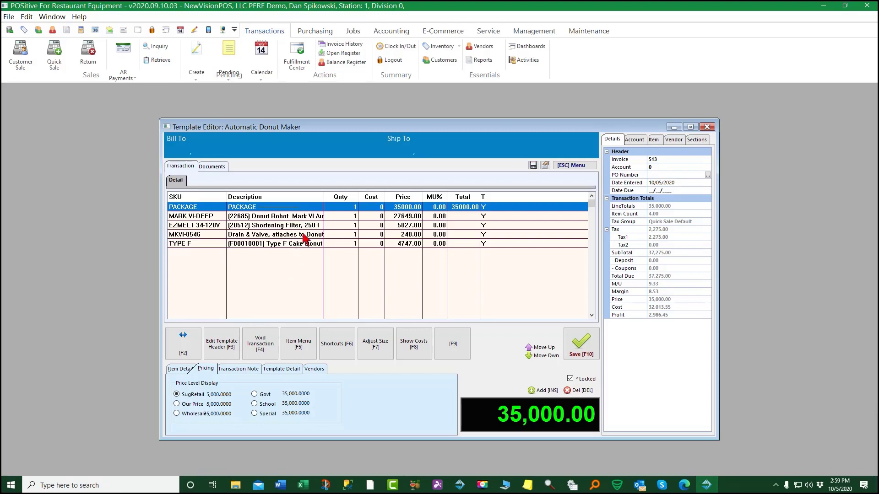
# Step: Switch to the Our Price level and set the PACKAGE line's price to 33000.00
pyautogui.click(178, 406)
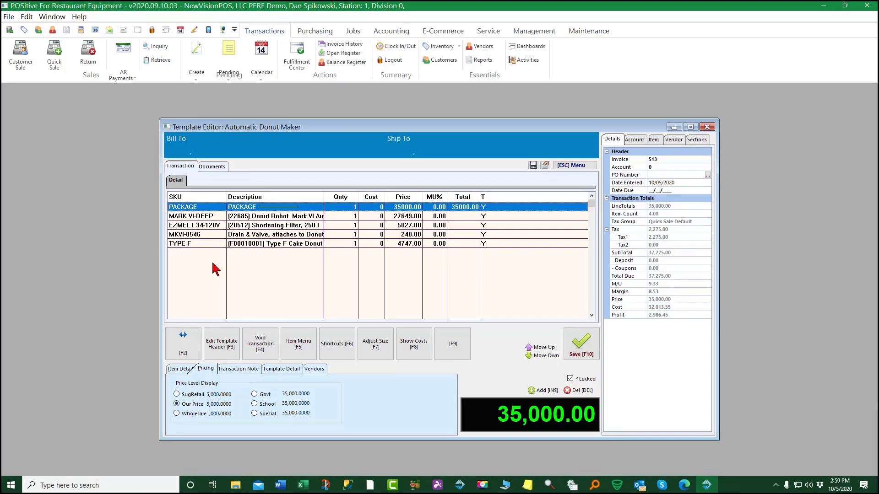
pyautogui.doubleClick(194, 205)
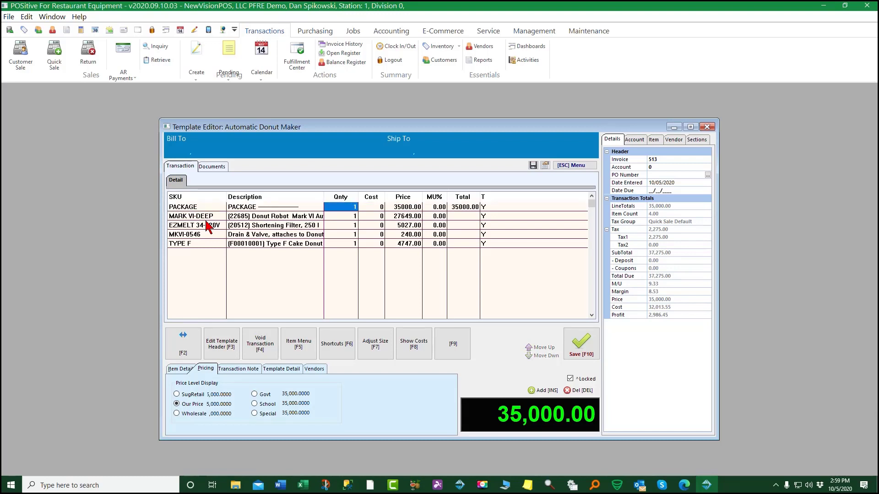
pyautogui.press('Tab')
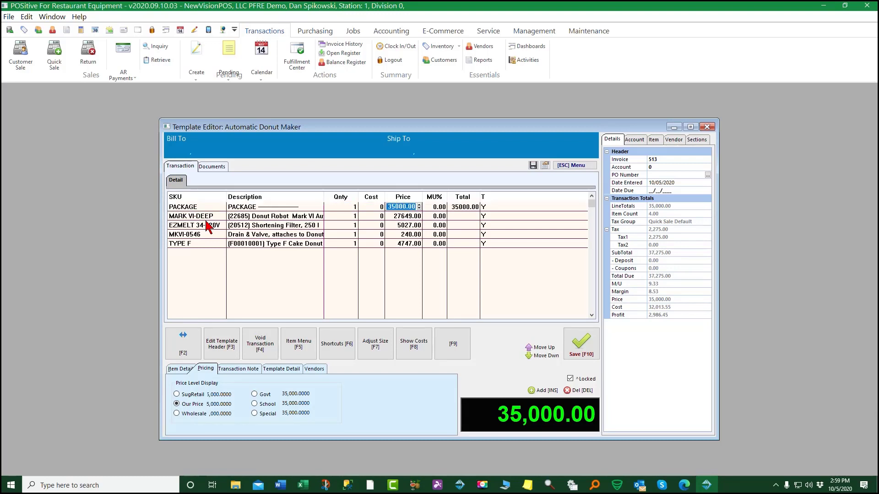
pyautogui.write('33')
pyautogui.press('Return')
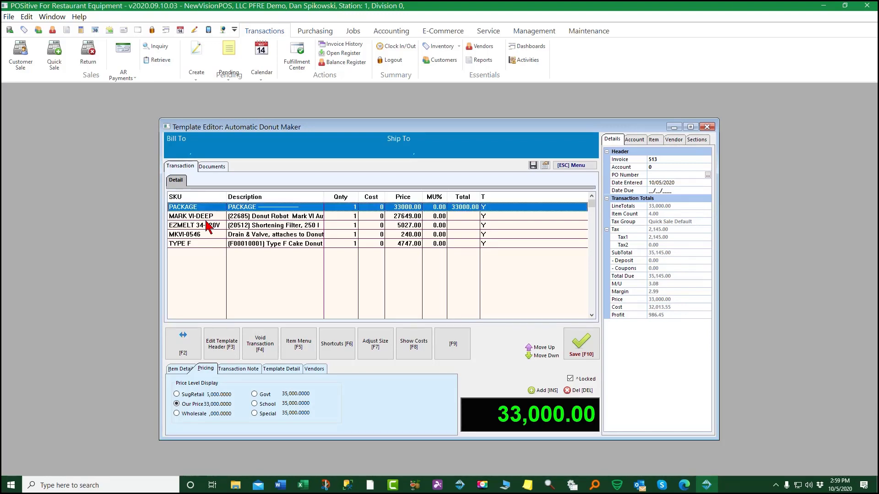
# Step: Switch to the Wholesale price level, try a PACKAGE price of 3100, and cancel the below-cost price change
pyautogui.click(186, 415)
pyautogui.doubleClick(193, 214)
pyautogui.press('Tab')
pyautogui.press('Tab')
pyautogui.press('Tab')
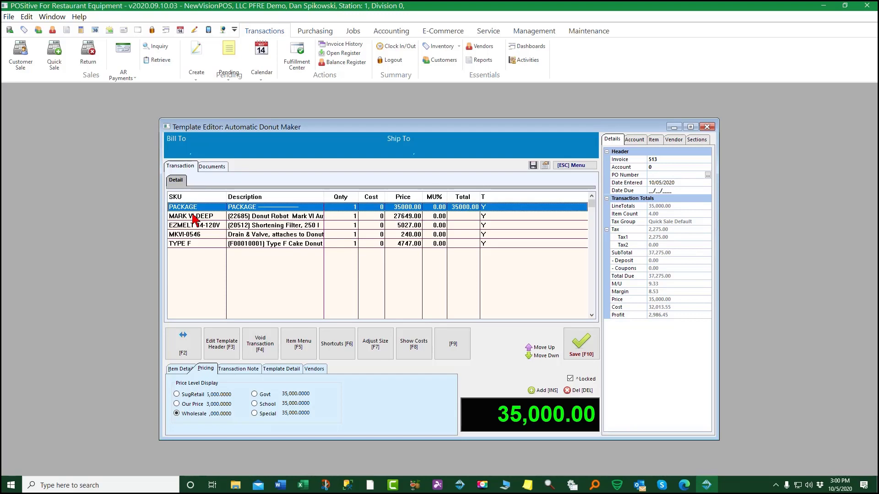
pyautogui.press('Return')
pyautogui.press('Return')
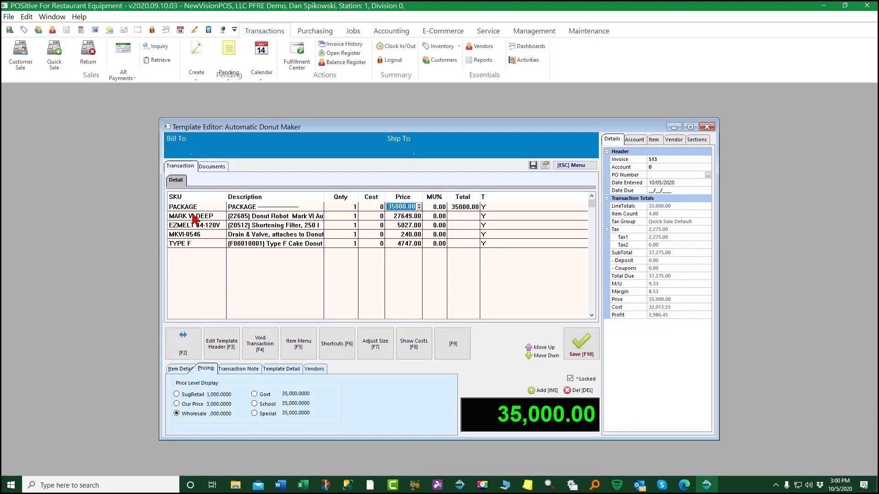
pyautogui.write('3100')
pyautogui.press('Return')
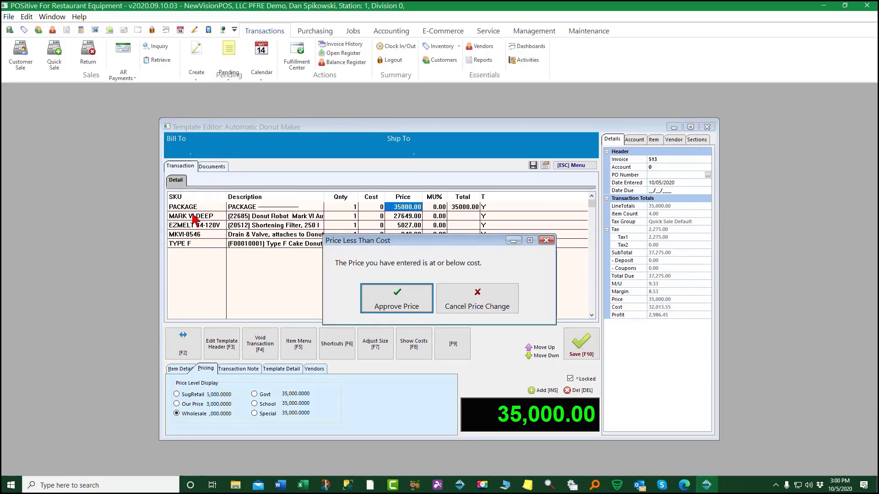
pyautogui.click(491, 307)
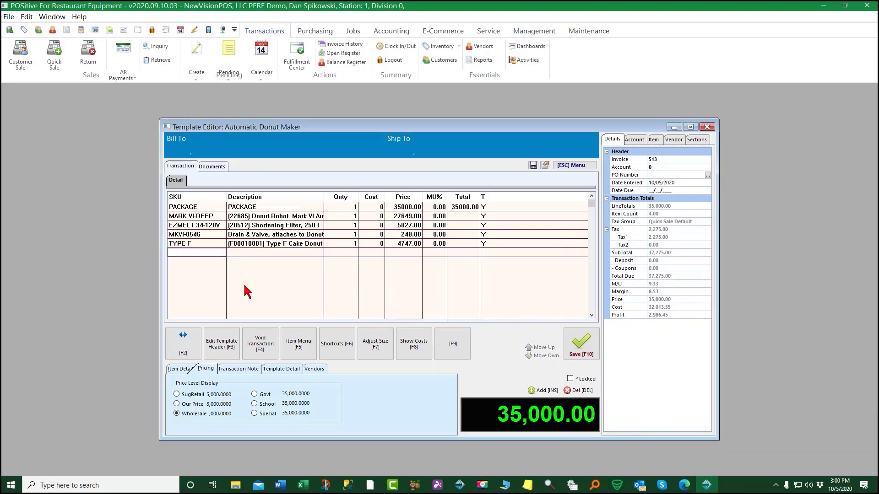
# Step: Try again to lower the PACKAGE line's Wholesale price, and cancel the below-cost price change
pyautogui.click(238, 207)
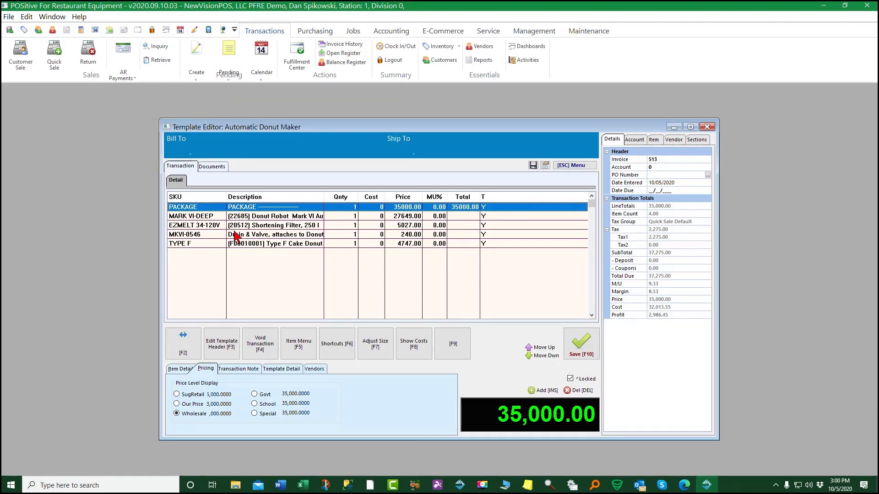
pyautogui.press('Tab')
pyautogui.press('Tab')
pyautogui.press('Tab')
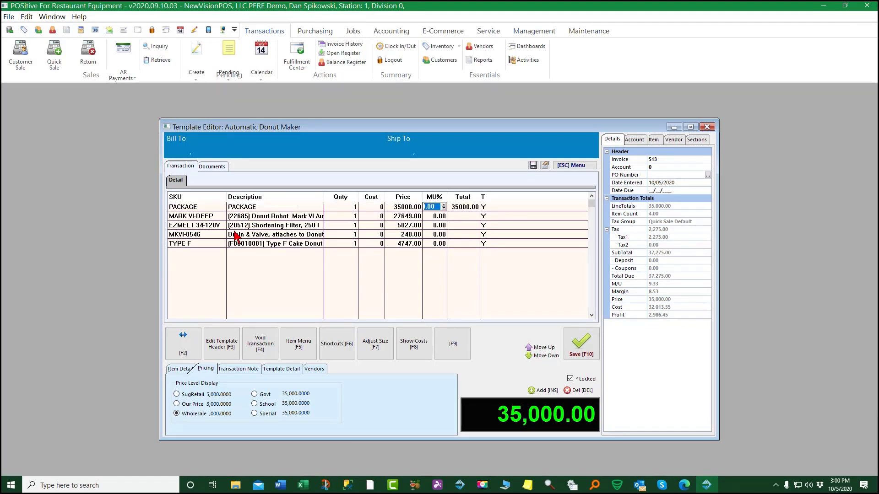
pyautogui.write('32')
pyautogui.write('0')
pyautogui.press('Return')
pyautogui.press('Return')
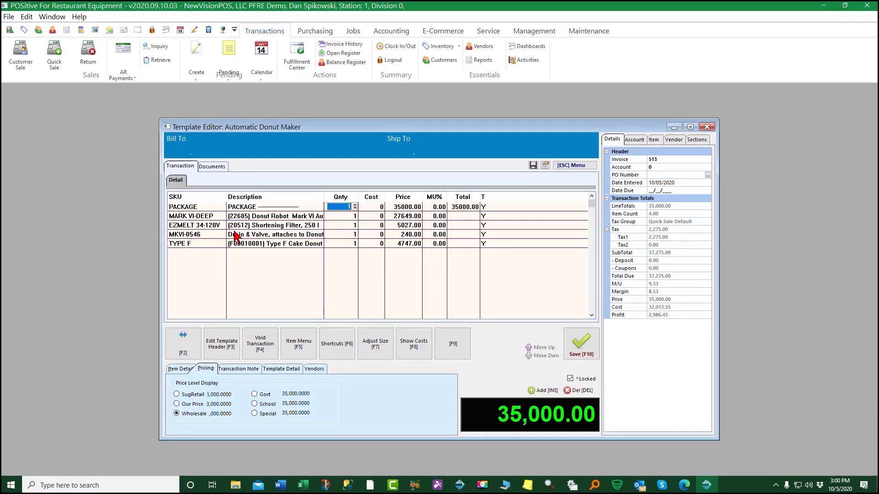
pyautogui.press('Return')
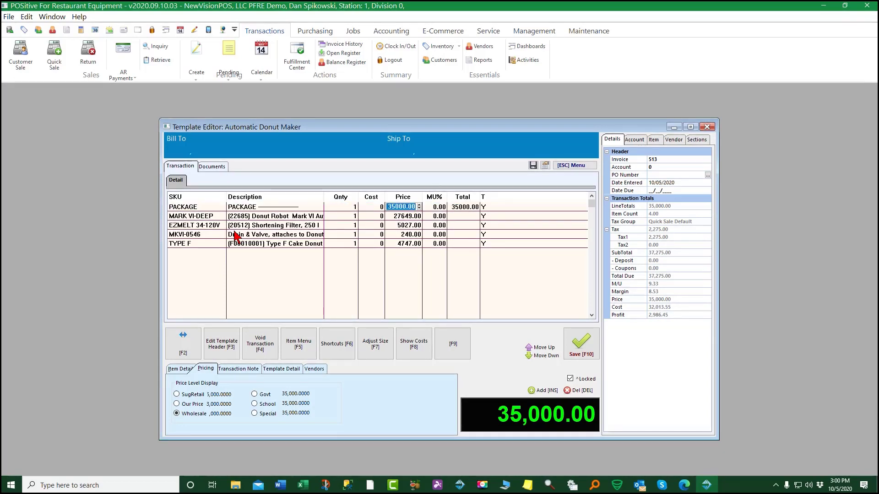
pyautogui.write('32')
pyautogui.press('Return')
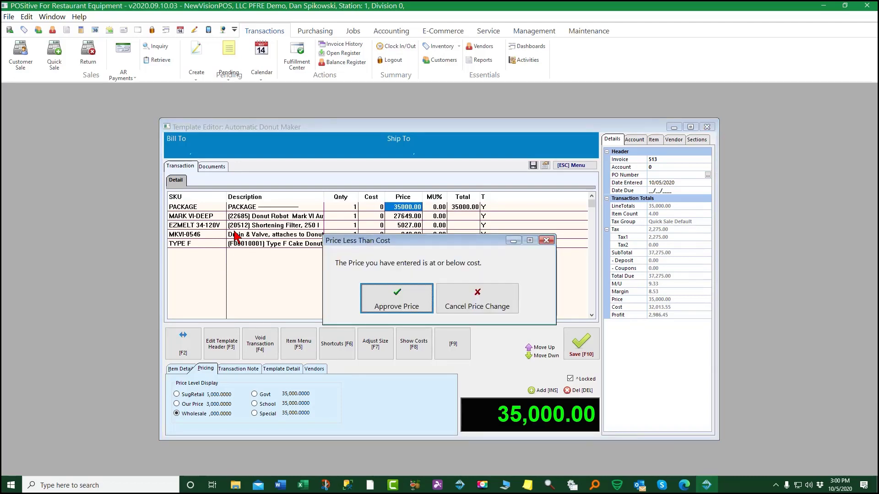
pyautogui.click(487, 303)
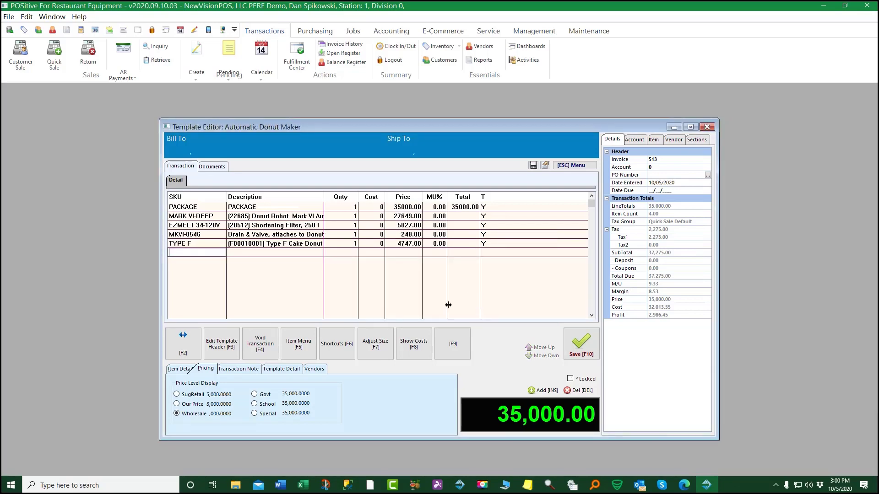
# Step: Set the PACKAGE line's Wholesale price to 44000
pyautogui.press('Escape')
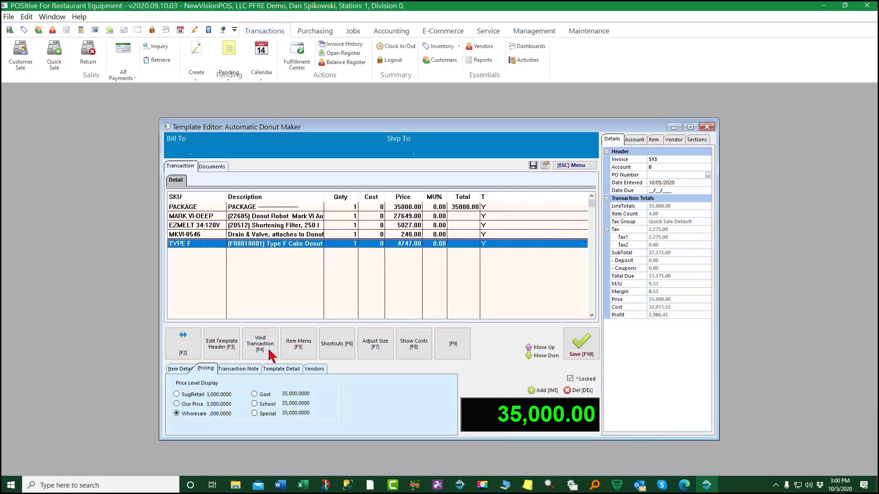
pyautogui.click(294, 213)
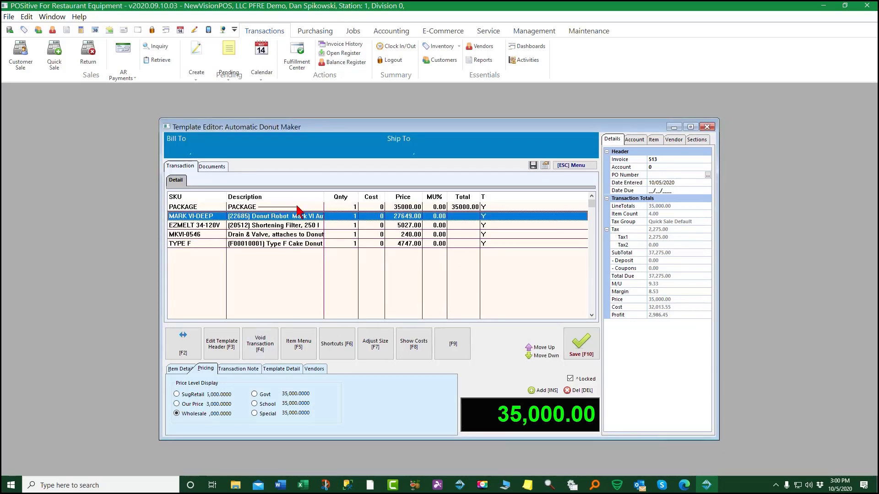
pyautogui.click(299, 206)
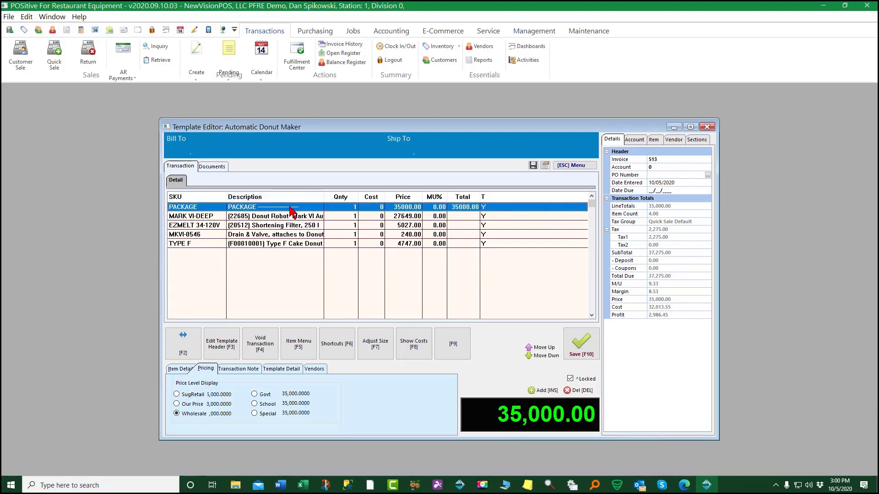
pyautogui.doubleClick(290, 207)
pyautogui.press('Tab')
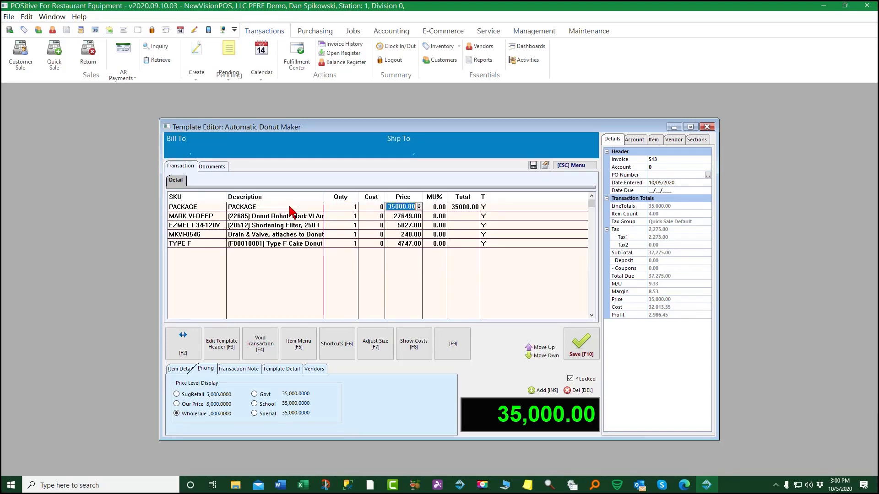
pyautogui.write('44000')
pyautogui.press('Return')
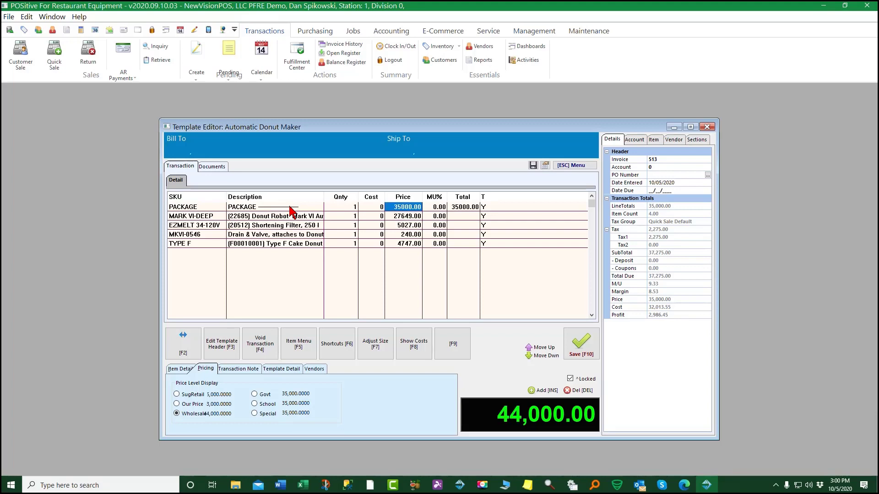
# Step: Switch to the SugRetail price level and set the PACKAGE line's price to 44000
pyautogui.click(194, 394)
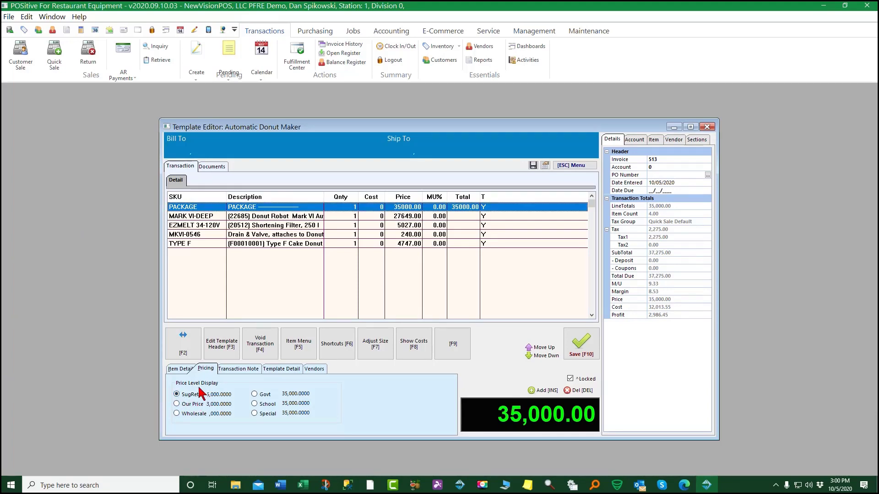
pyautogui.press('Return')
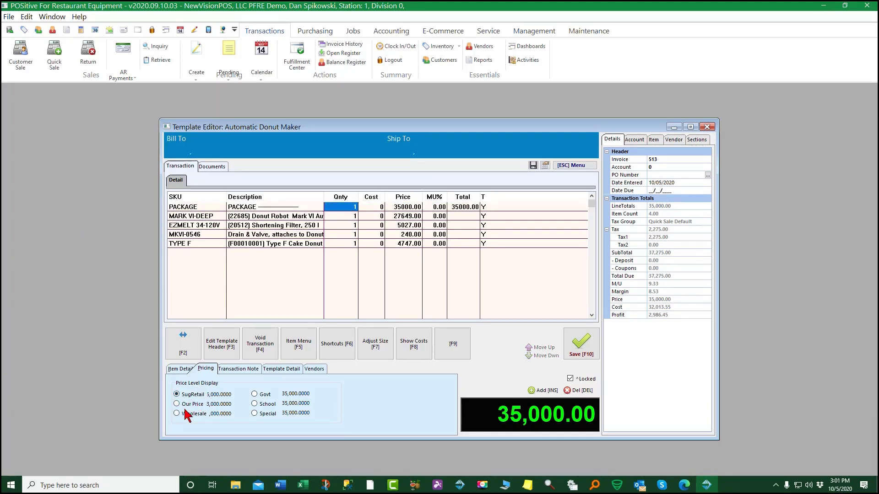
pyautogui.press('Return')
pyautogui.write('44')
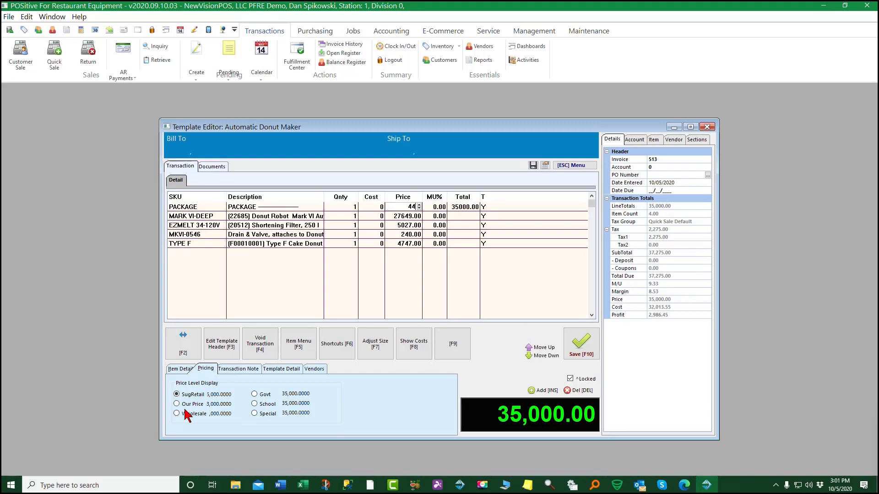
pyautogui.write('000')
pyautogui.press('Return')
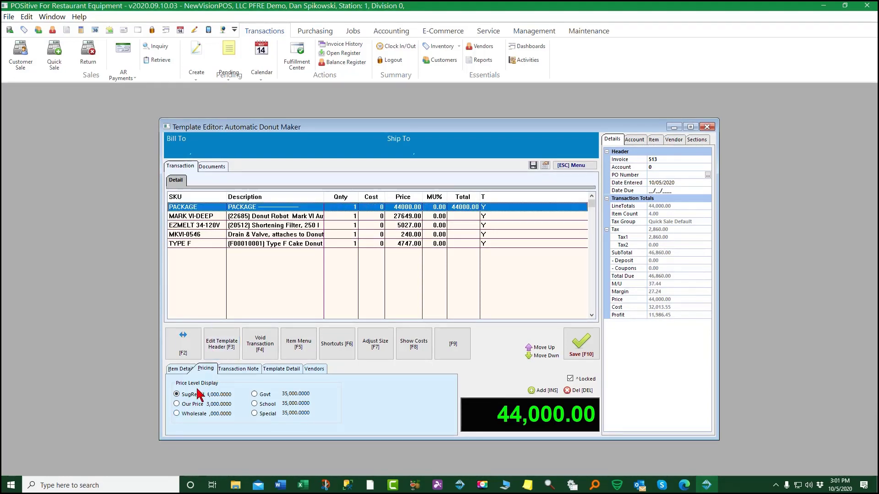
# Step: Switch to the Our Price level and set the PACKAGE line's price to 40000
pyautogui.click(183, 405)
pyautogui.write('4')
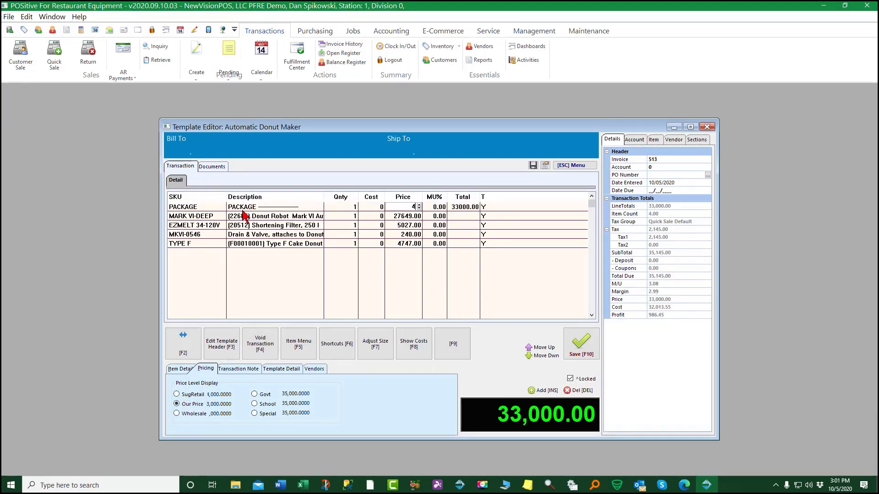
pyautogui.write('0000')
pyautogui.press('Return')
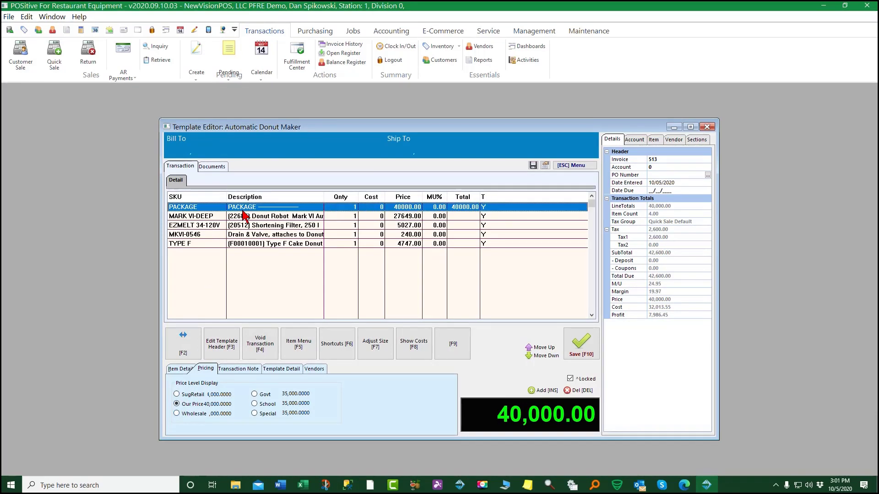
# Step: Set the PACKAGE line's price at the Wholesale level to 42000 and save the changes to the Automatic Donut Maker template
pyautogui.click(177, 414)
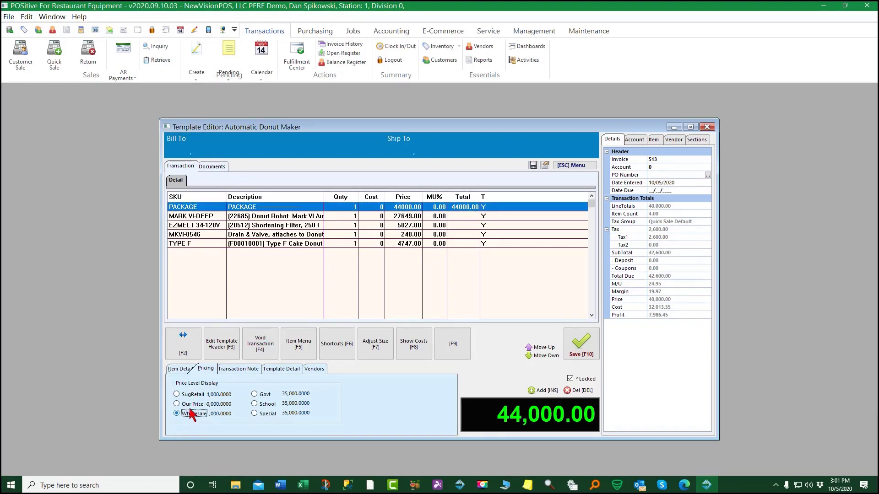
pyautogui.doubleClick(199, 210)
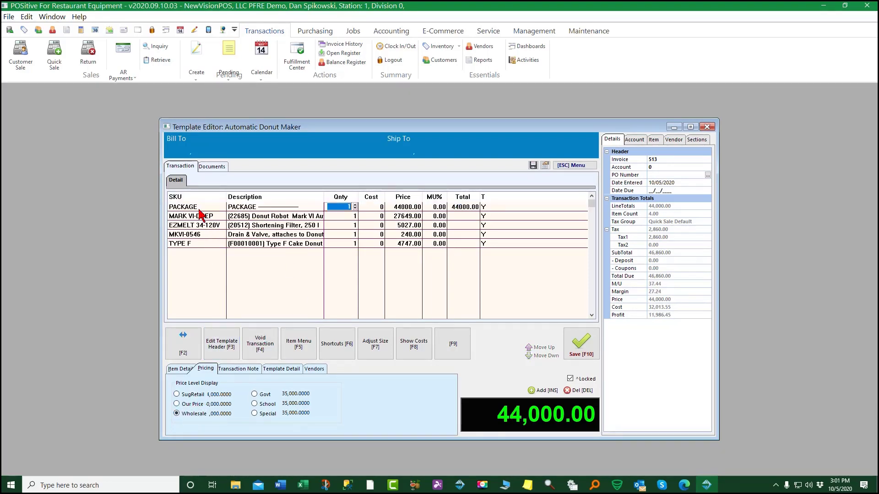
pyautogui.press('Tab')
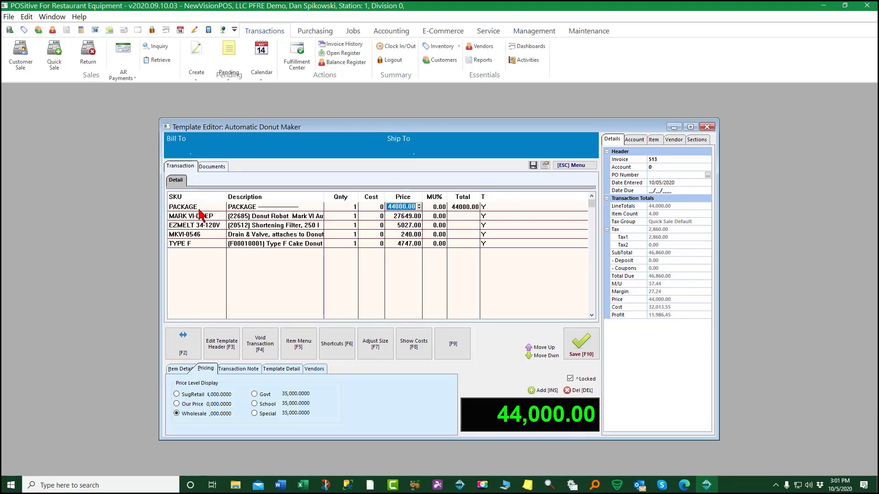
pyautogui.write('420')
pyautogui.press('Return')
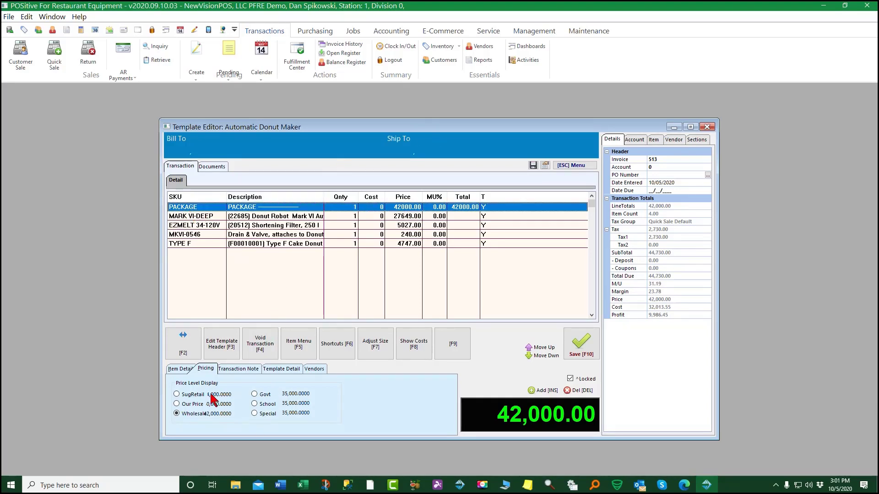
pyautogui.click(582, 348)
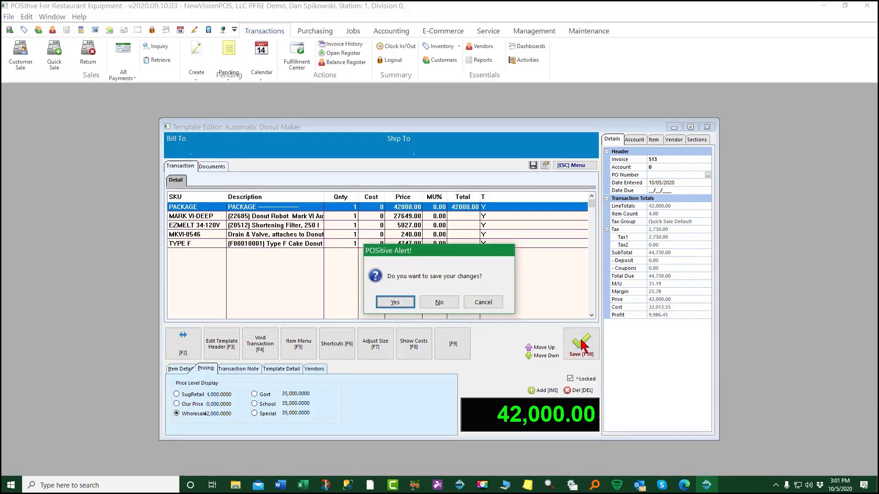
pyautogui.click(393, 303)
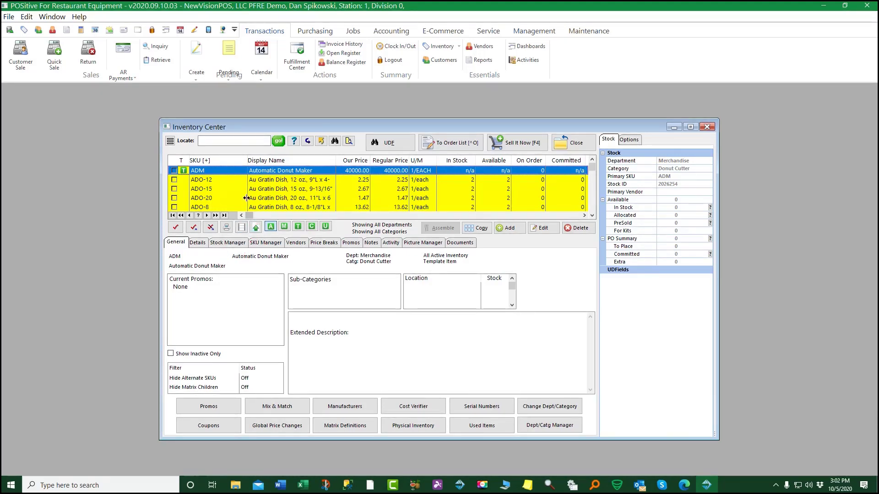
# Step: Locate the MARK VI-DEEP donut robot in the inventory by searching for MARK, and show its linked items
pyautogui.click(211, 141)
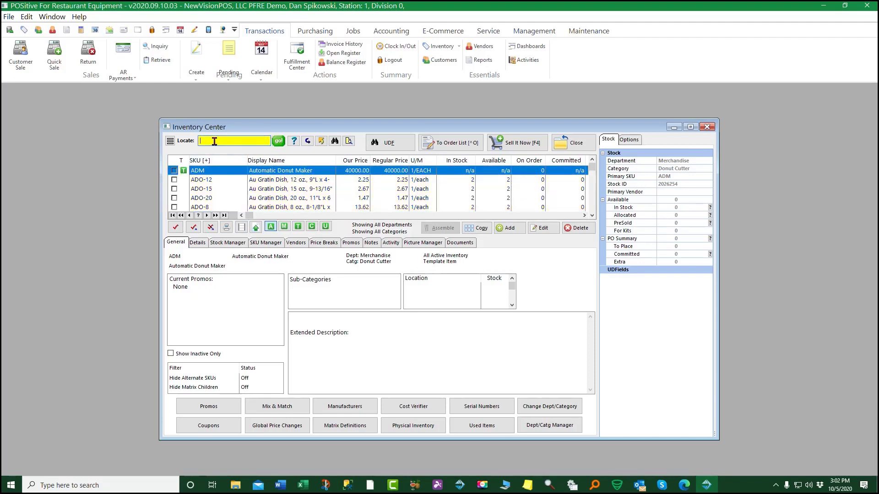
pyautogui.write('MARK')
pyautogui.press('Return')
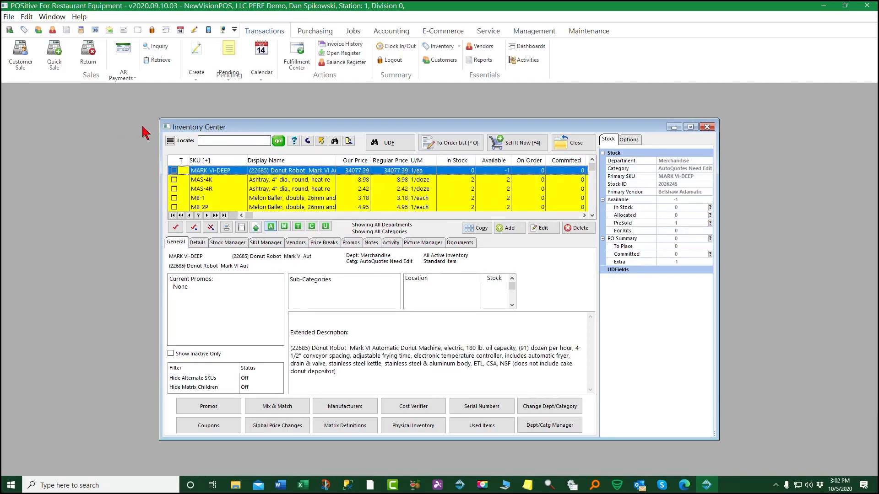
pyautogui.click(231, 246)
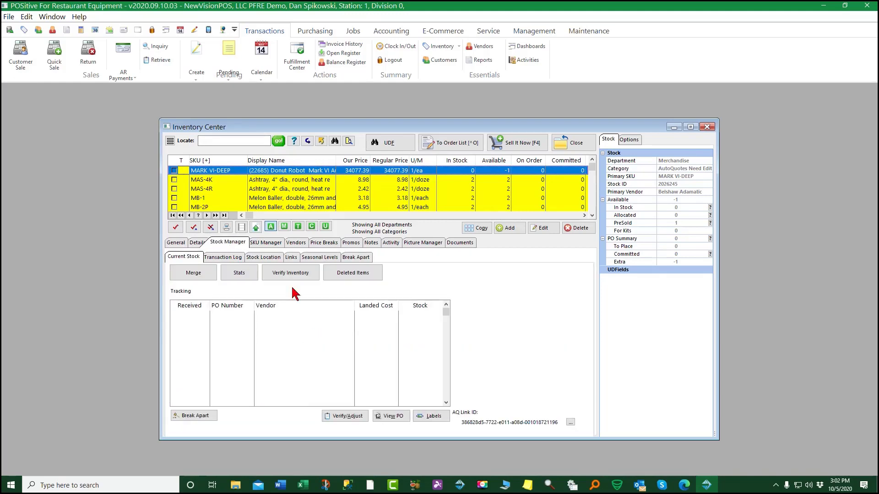
pyautogui.click(292, 258)
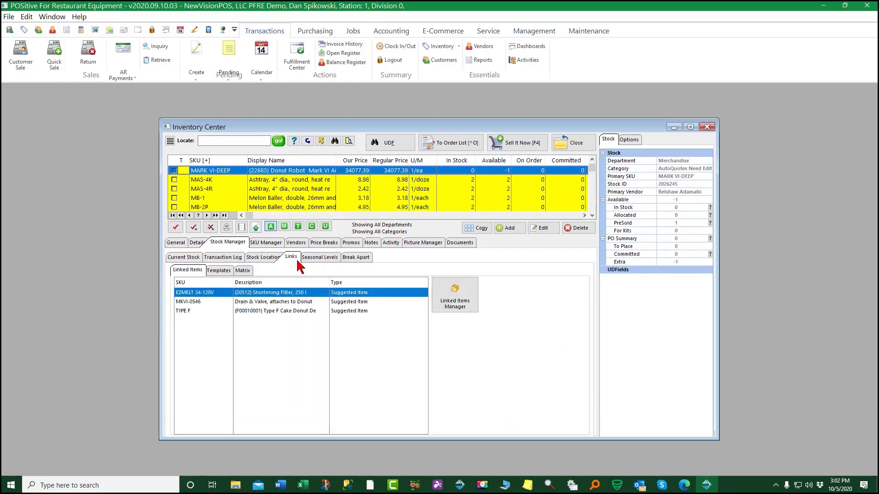
# Step: Remove all suggested accessories linked to the MARK VI-DEEP item, and close the linked items manager and the Inventory Center
pyautogui.click(458, 299)
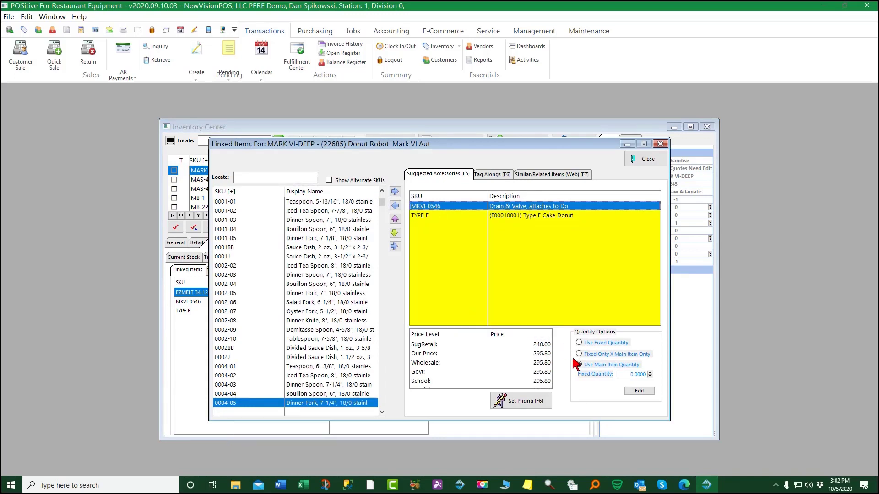
pyautogui.click(395, 206)
pyautogui.click(395, 206)
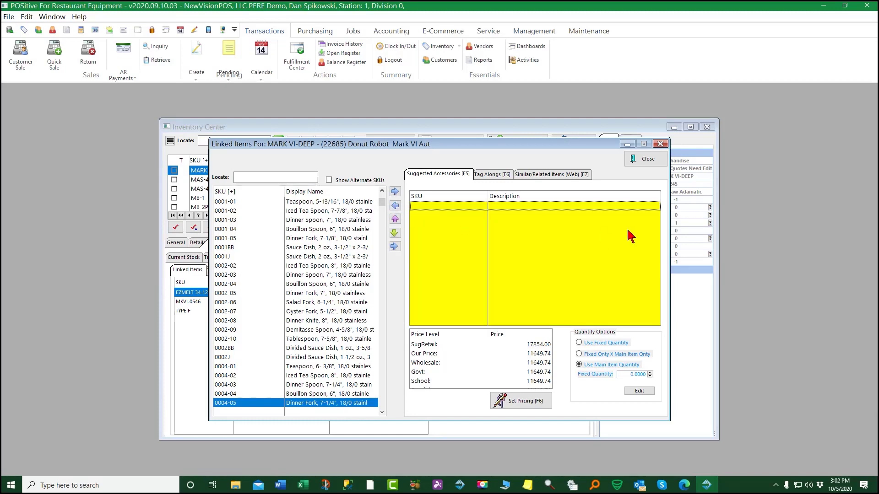
pyautogui.click(645, 159)
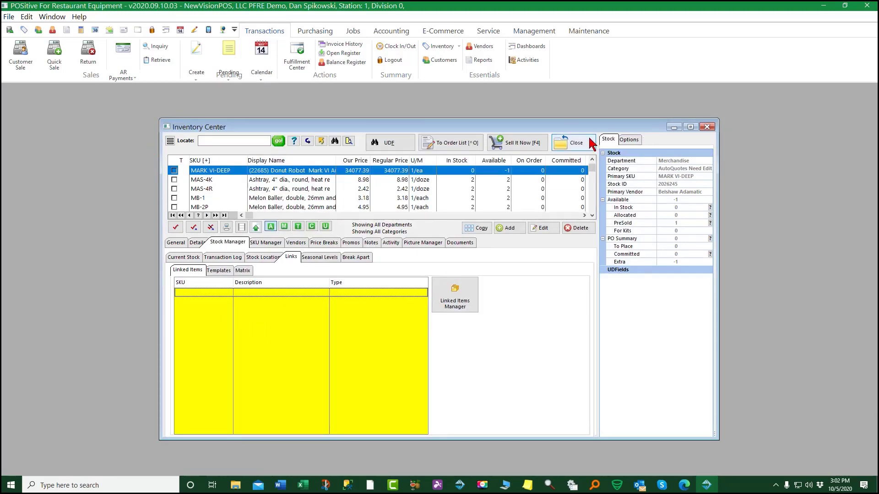
pyautogui.click(578, 148)
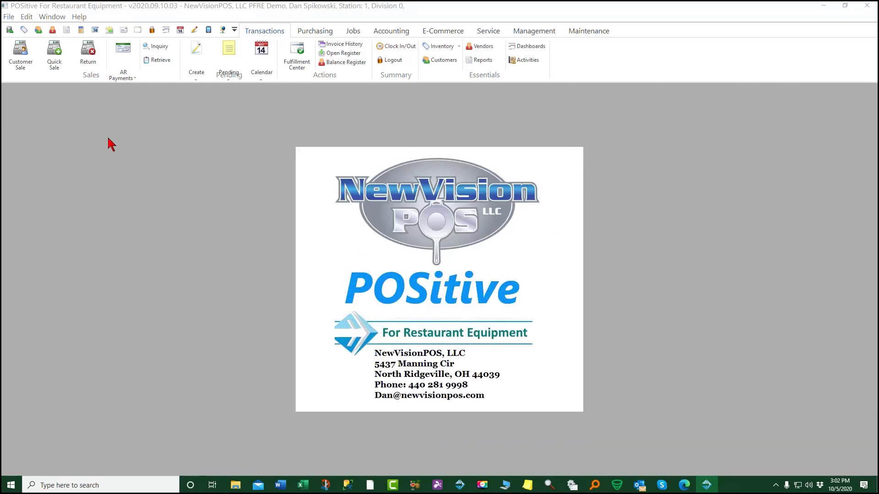
# Step: Start a new customer sale for Olive Garden 89, keeping the default commissioned sales ID
pyautogui.click(21, 58)
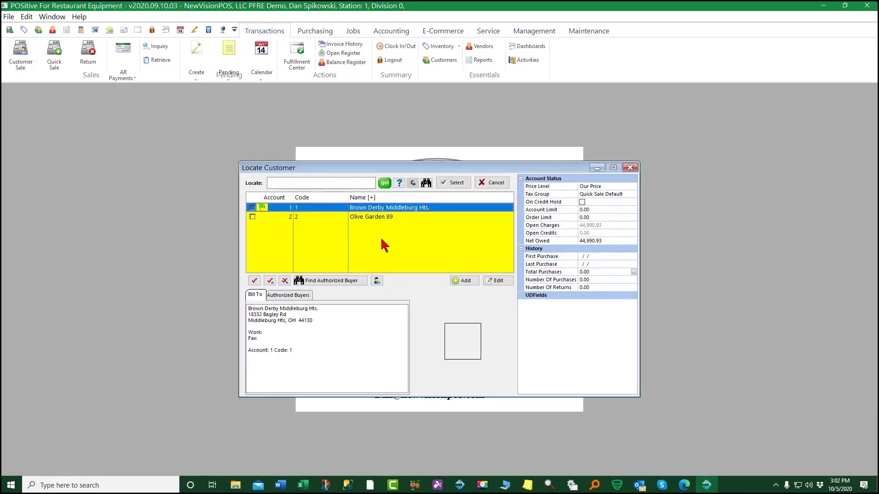
pyautogui.click(380, 214)
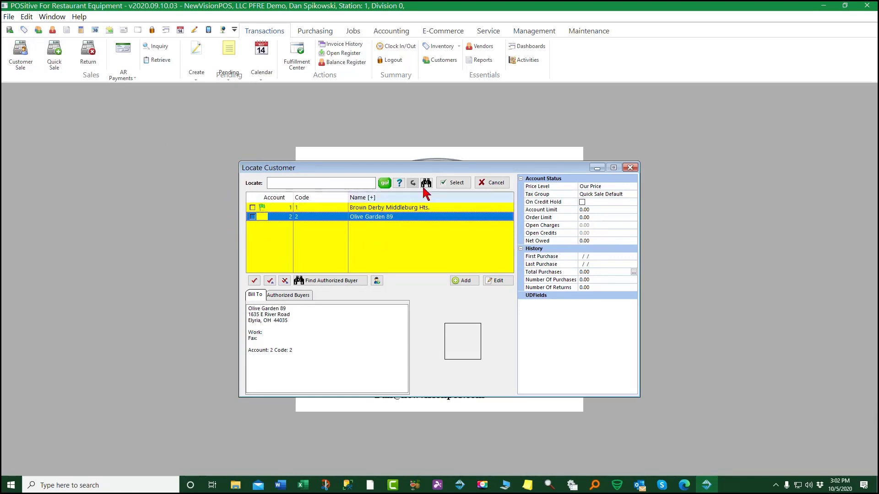
pyautogui.click(452, 183)
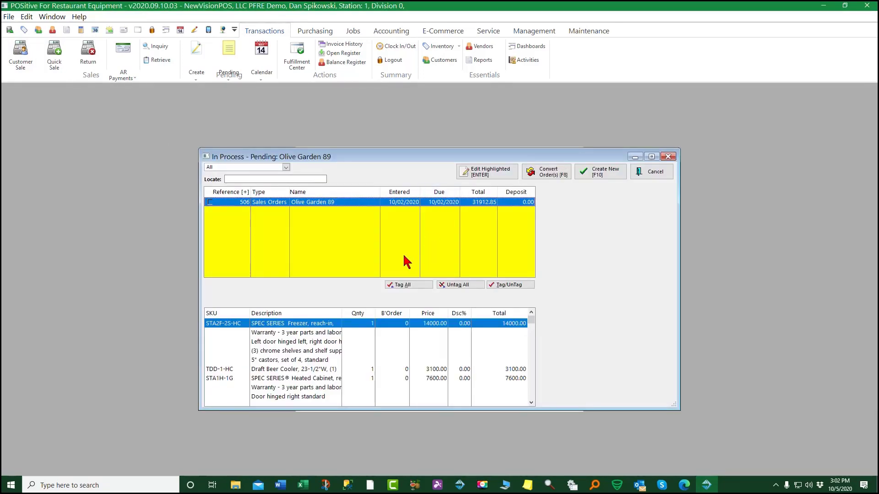
pyautogui.click(612, 172)
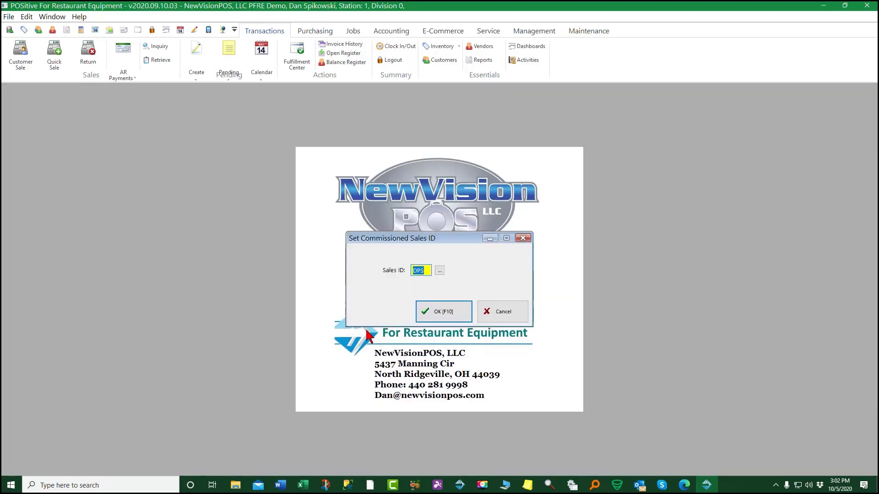
pyautogui.click(451, 312)
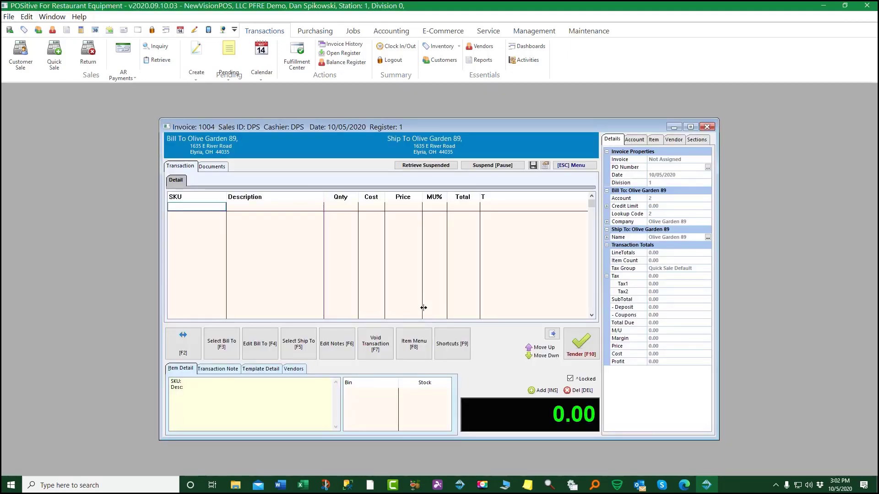
# Step: Sort the item lookup by SKU, find ADM, and choose the Automatic Donut Maker template for the invoice
pyautogui.press('Return')
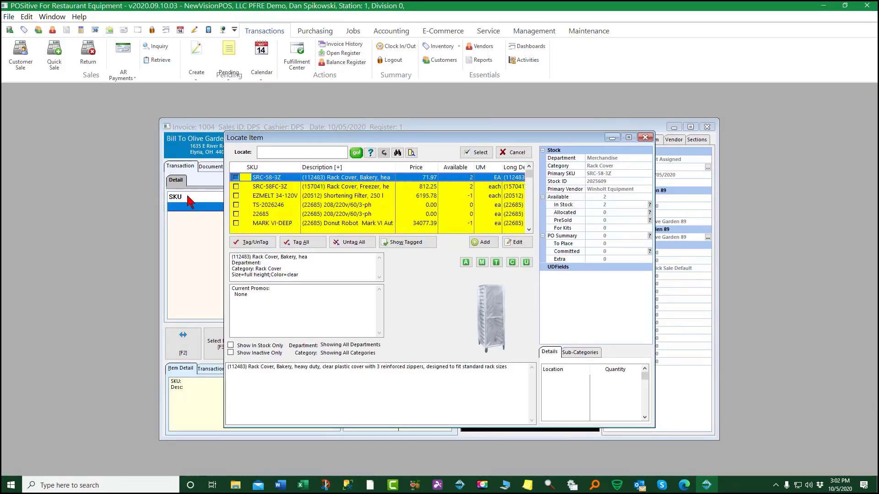
pyautogui.click(274, 167)
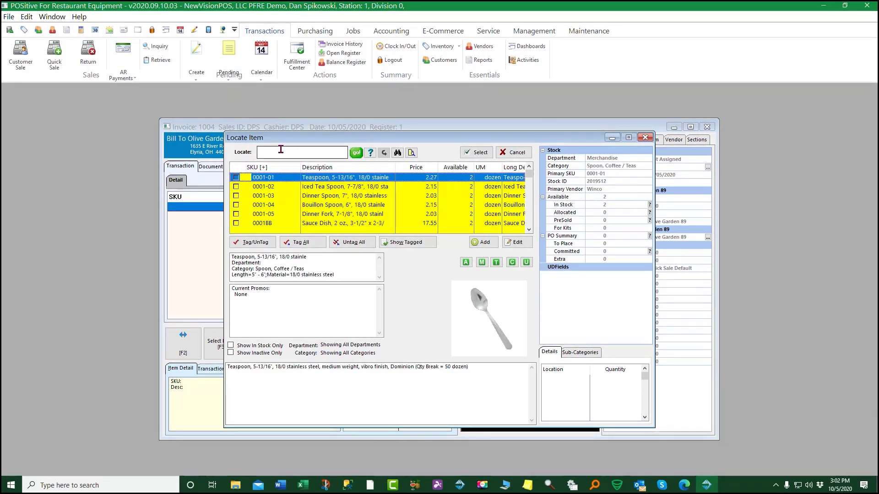
pyautogui.click(280, 152)
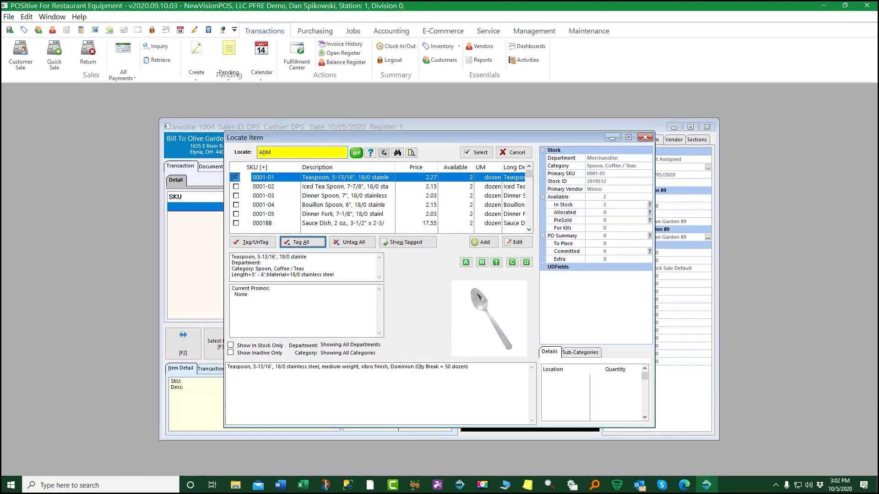
pyautogui.press('Return')
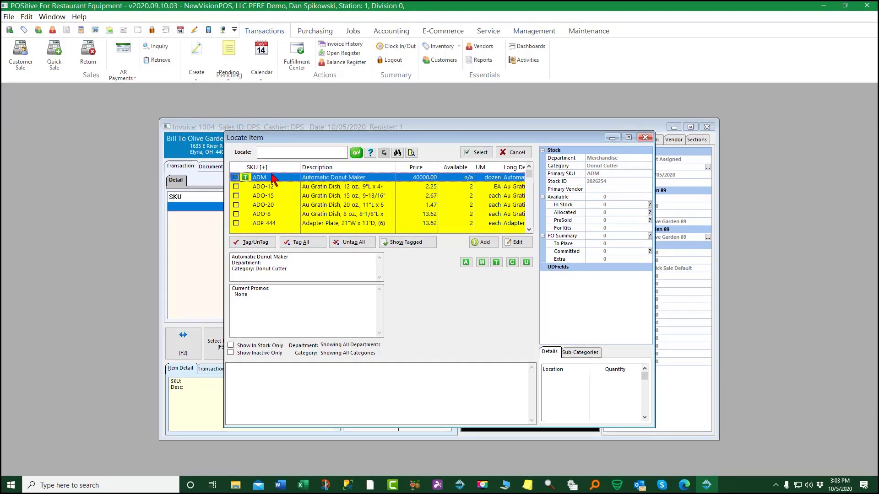
pyautogui.click(485, 156)
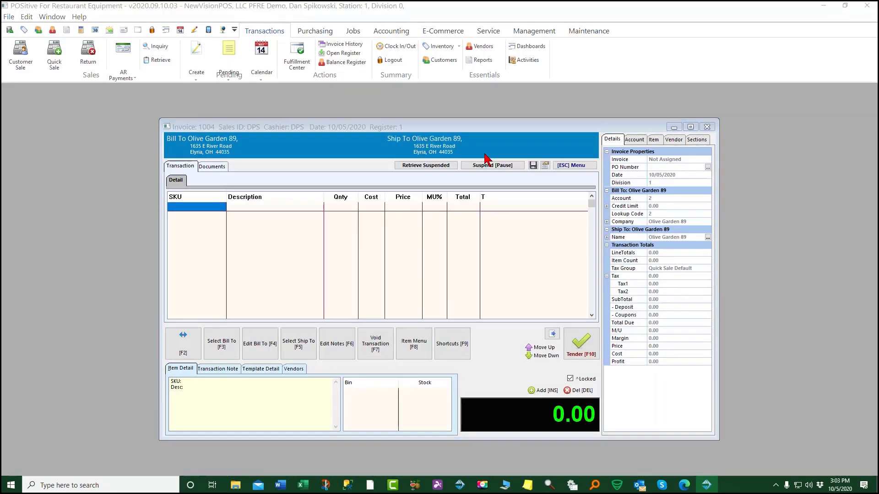
# Step: Declare the template's out-of-stock items as really here and accept a quantity of 1 for the Type F cake donut item
pyautogui.click(394, 311)
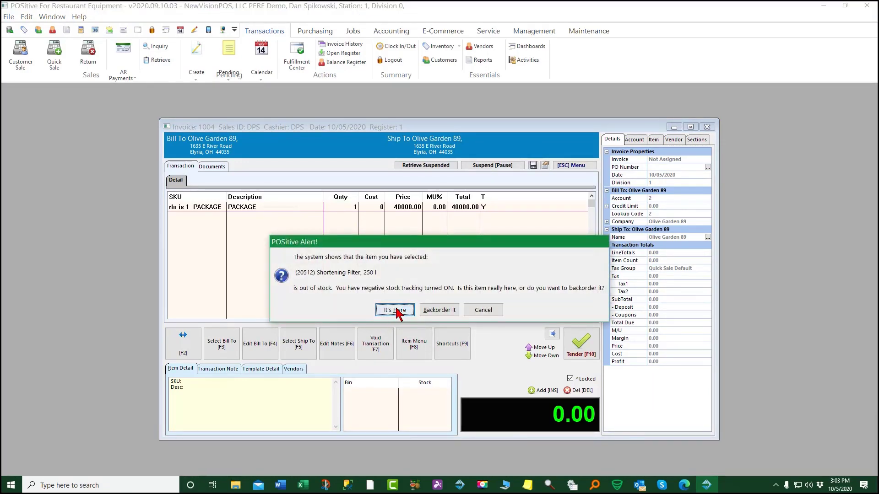
pyautogui.click(395, 311)
pyautogui.click(394, 311)
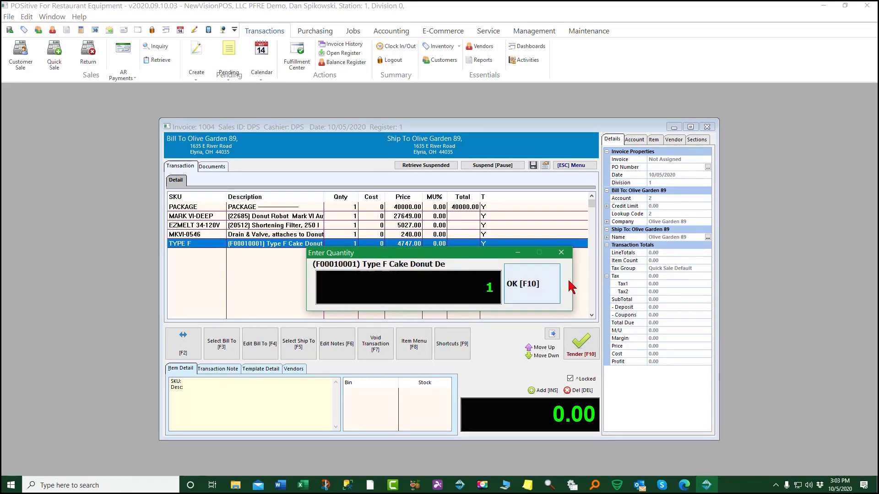
pyautogui.click(531, 292)
pyautogui.click(532, 293)
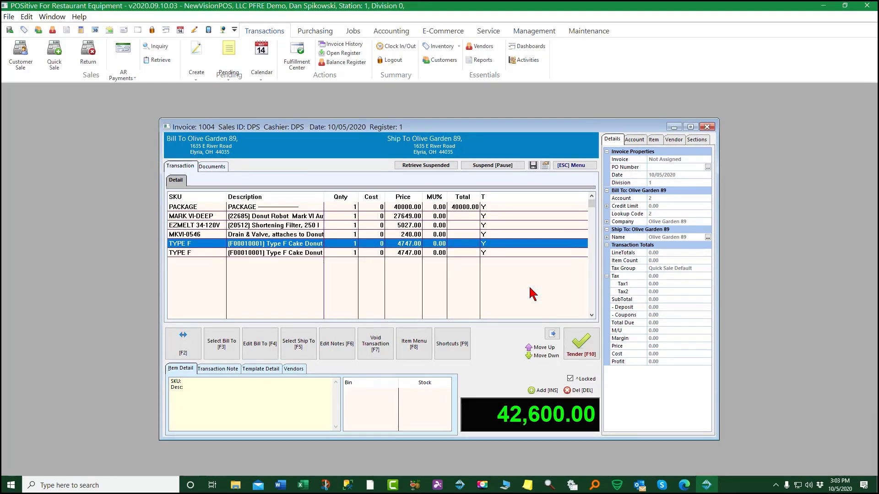